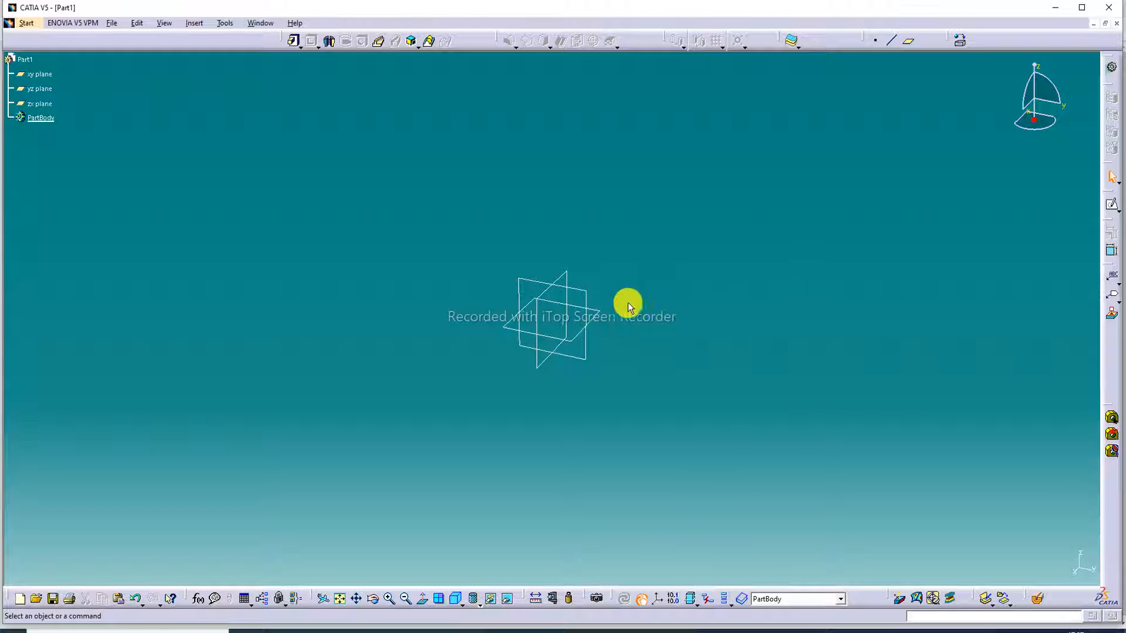
- Sketch a rectangle on the xy plane with one corner at the origin and exit the sketch
left_click(596, 311)
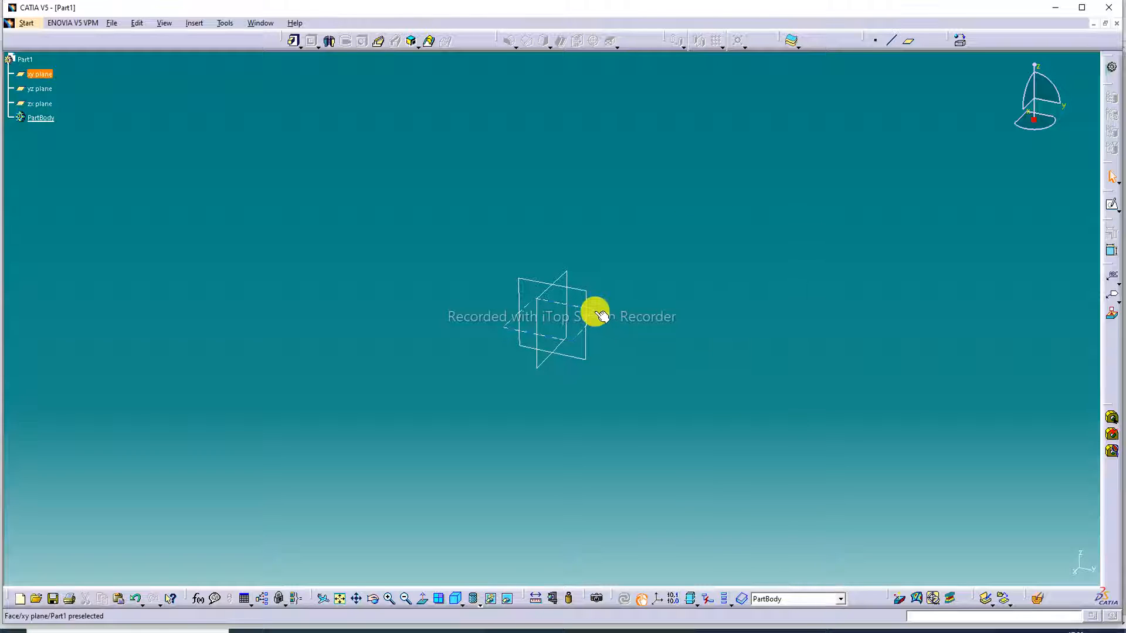
left_click(1112, 207)
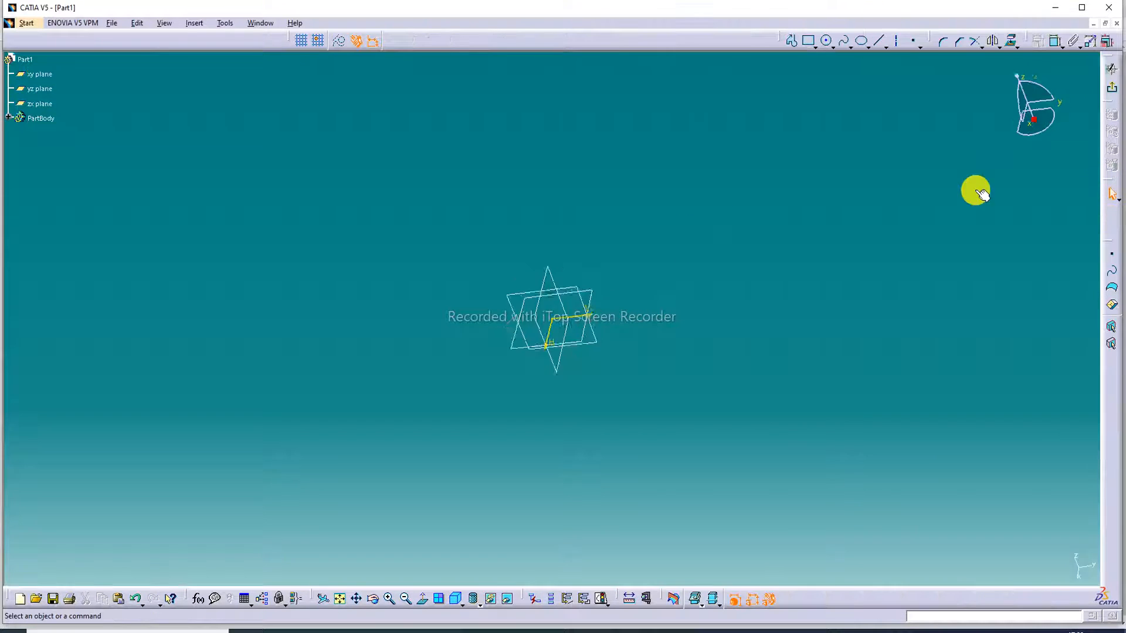
left_click(807, 42)
left_click(552, 319)
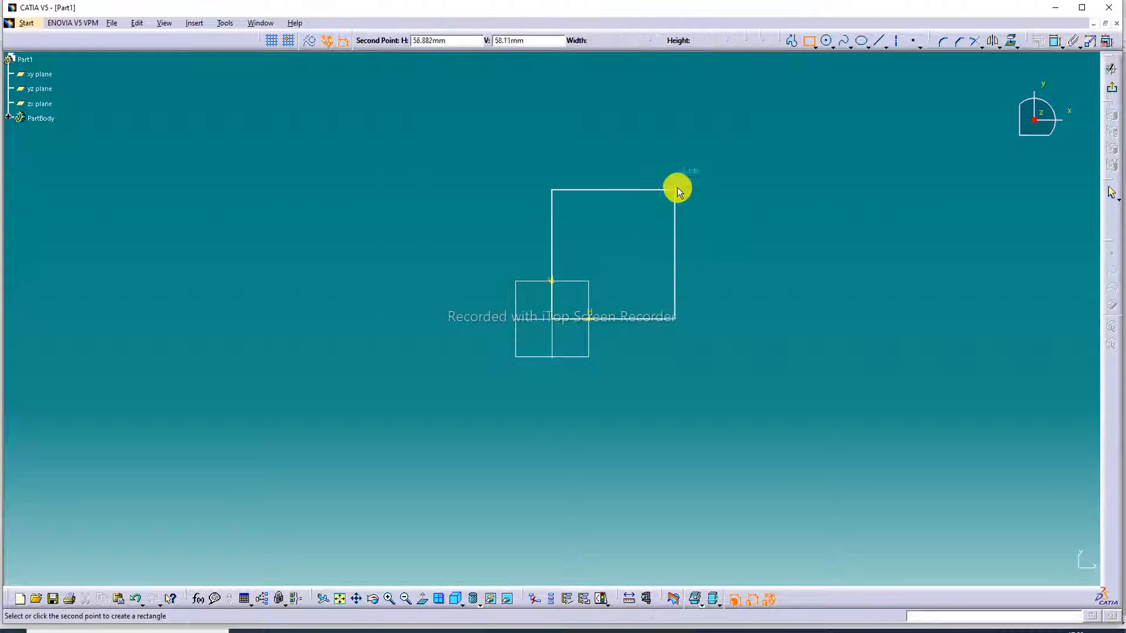
left_click(782, 169)
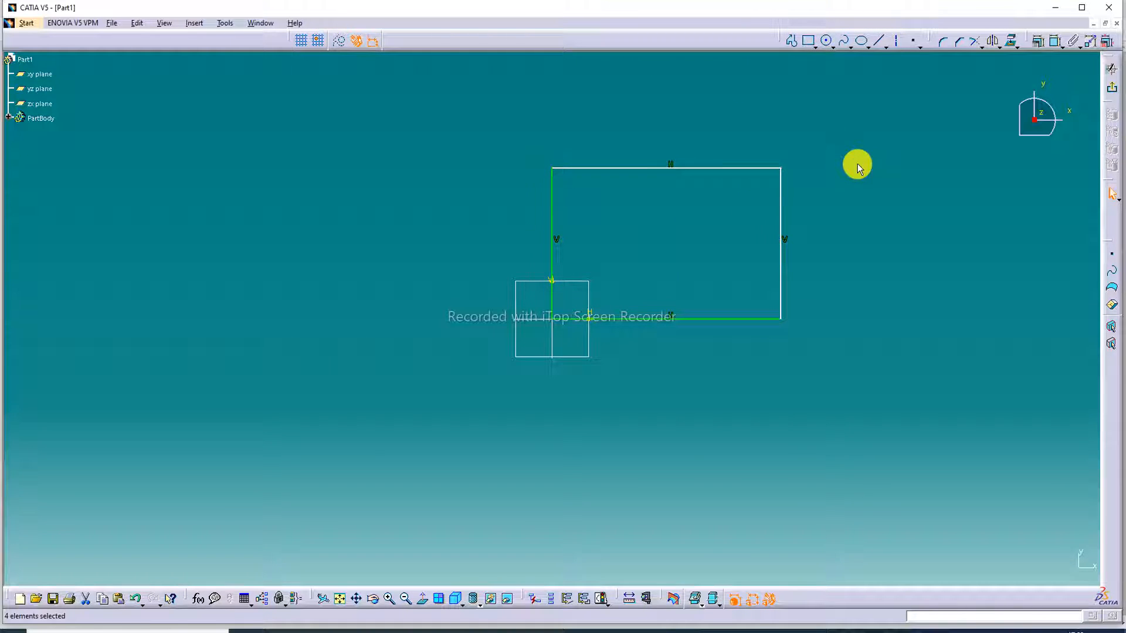
left_click(1042, 90)
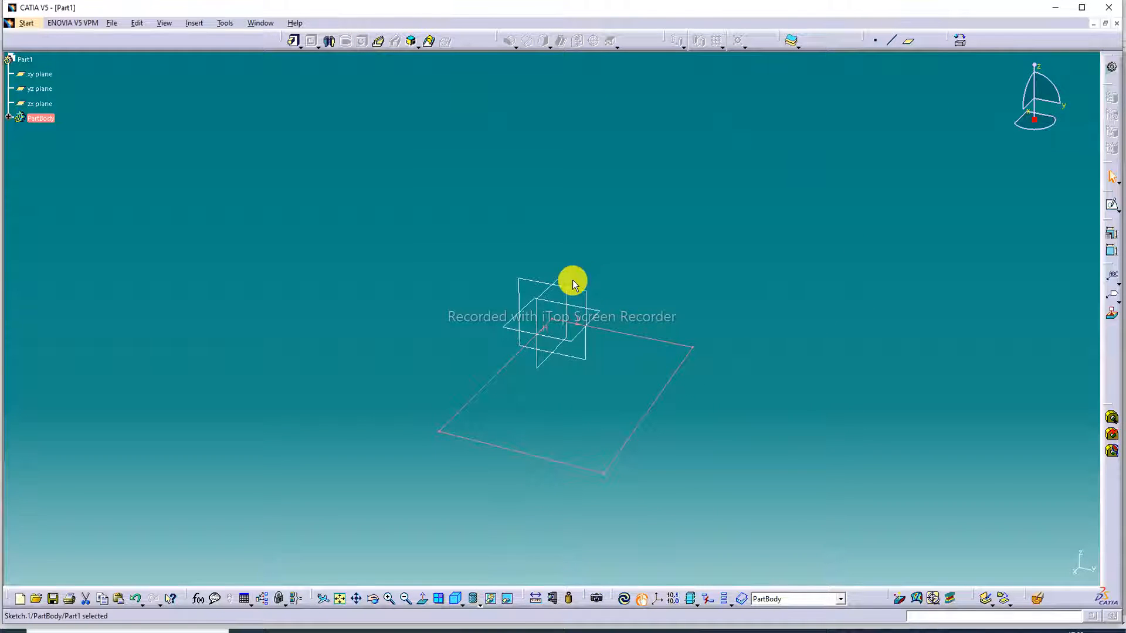
- Pad the rectangle sketch to a length of 20 mm
left_click(293, 42)
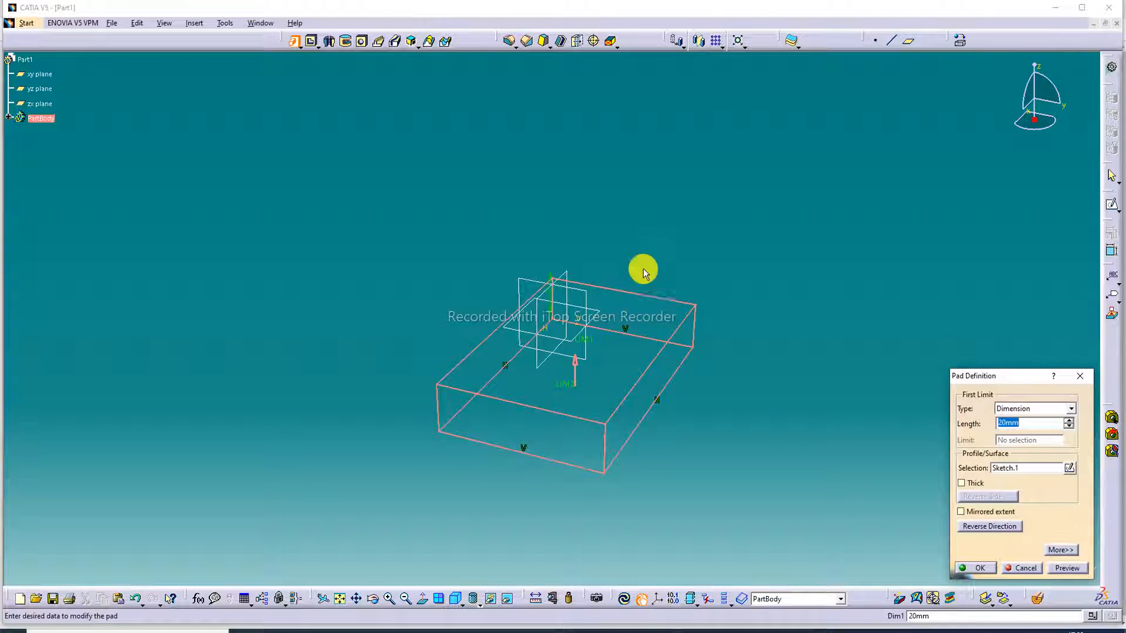
left_click(1065, 567)
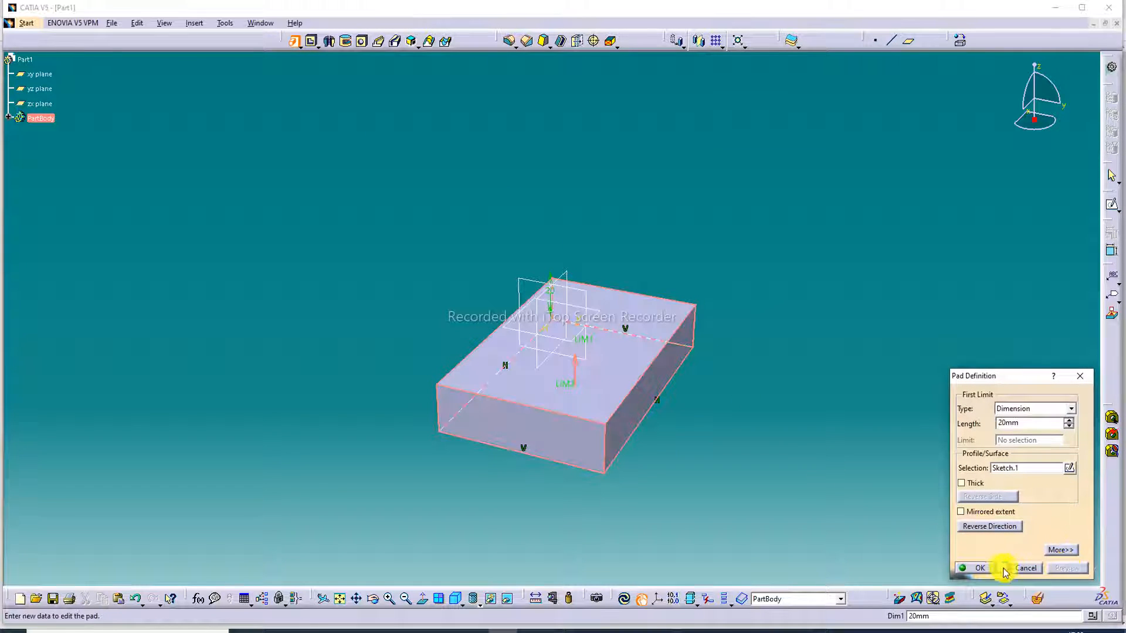
left_click(973, 567)
left_click(879, 431)
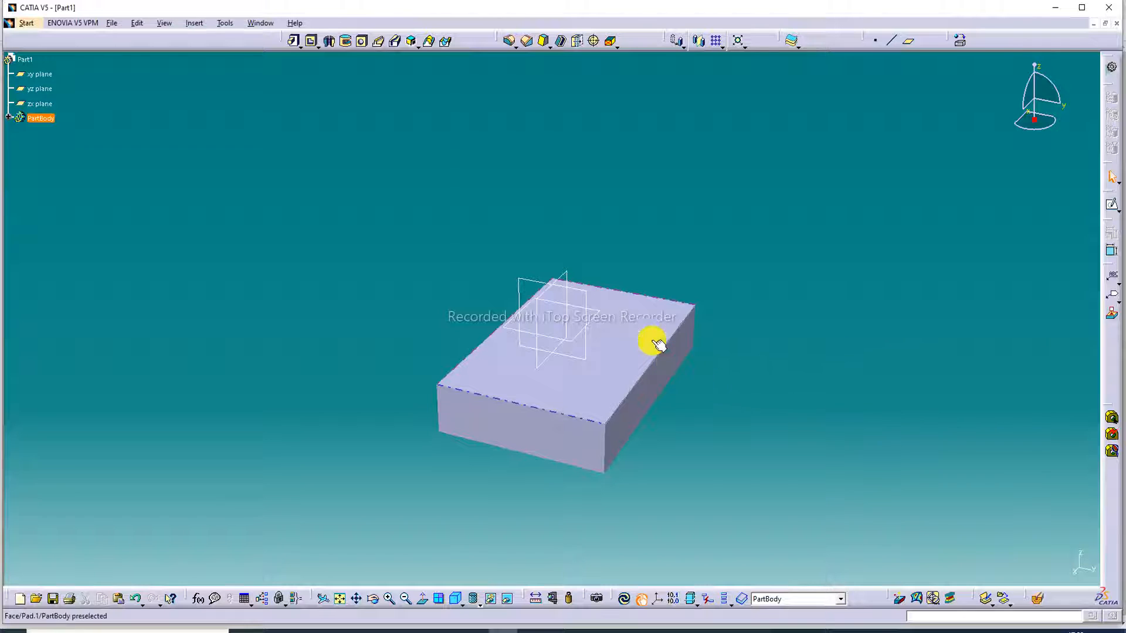
- Open the material library and apply the Alcantara fabric to the block
left_click(959, 40)
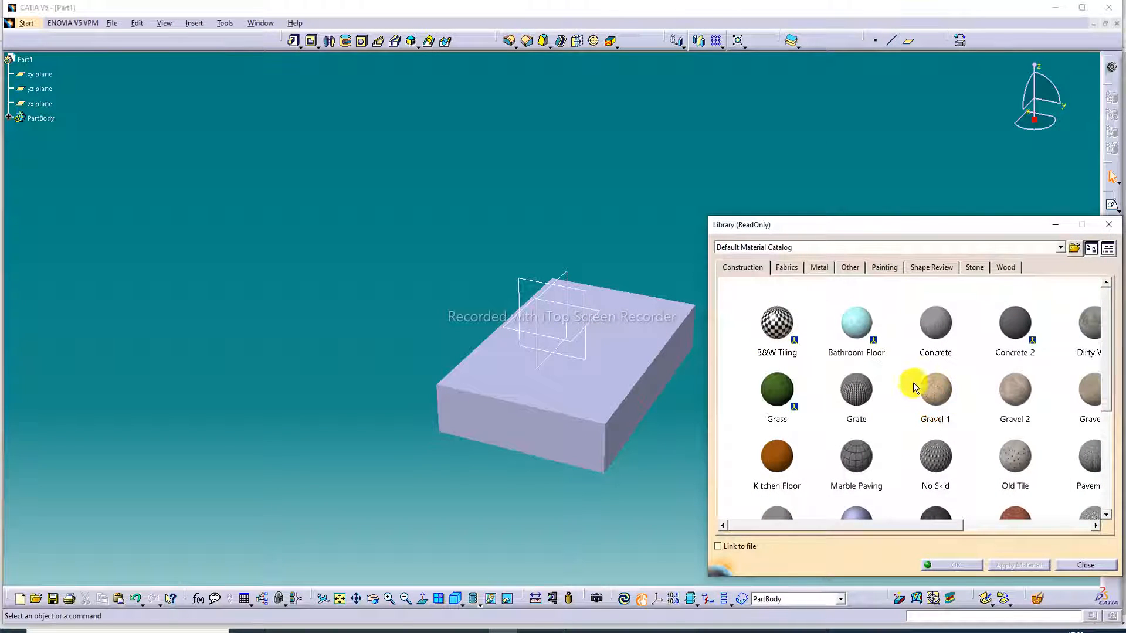
scroll(906, 387, "down", 1)
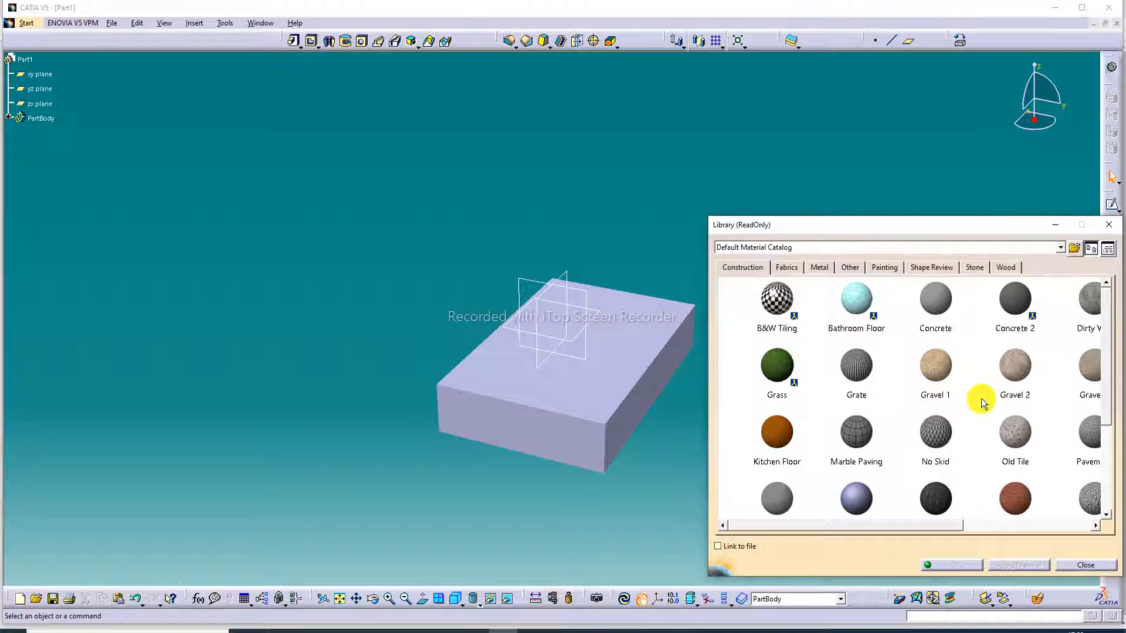
left_click(820, 268)
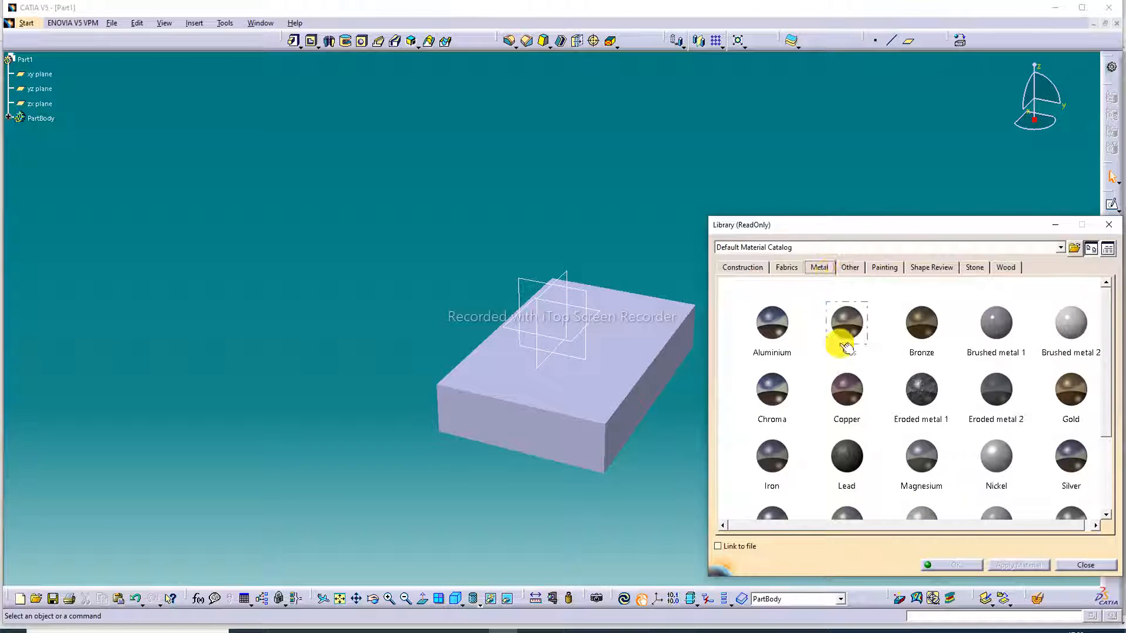
left_click(789, 269)
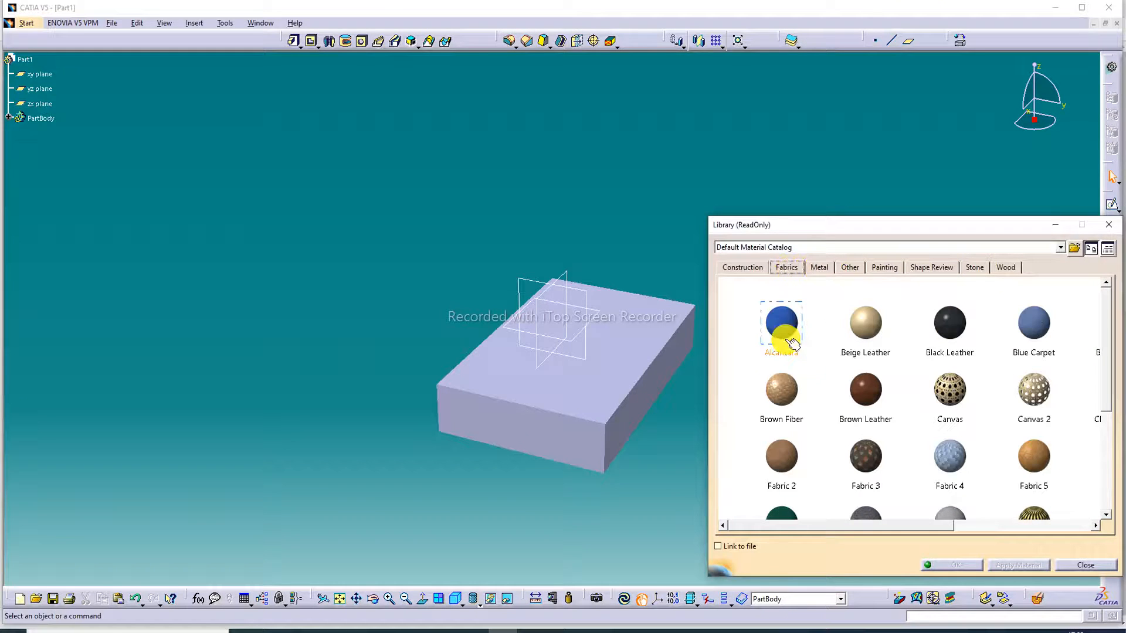
left_click_drag(782, 320, 640, 344)
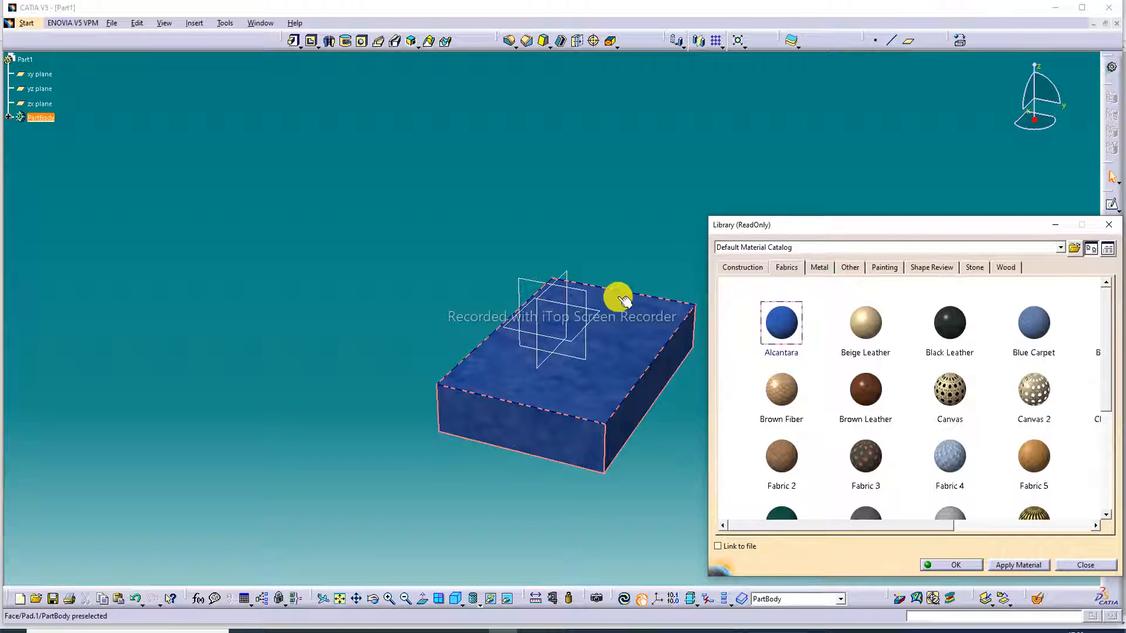
- Try the Blue Carpet fabric on the block and replace its material with Fabric 4
left_click(1032, 325)
left_click_drag(1032, 327, 651, 347)
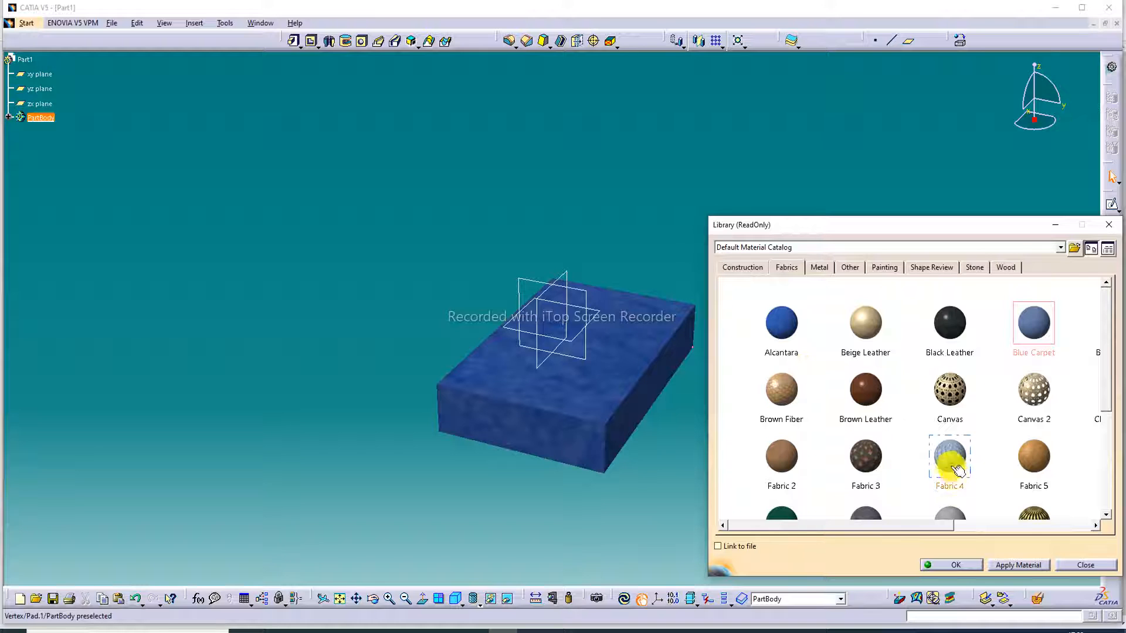
left_click_drag(948, 454, 605, 389)
left_click(606, 380)
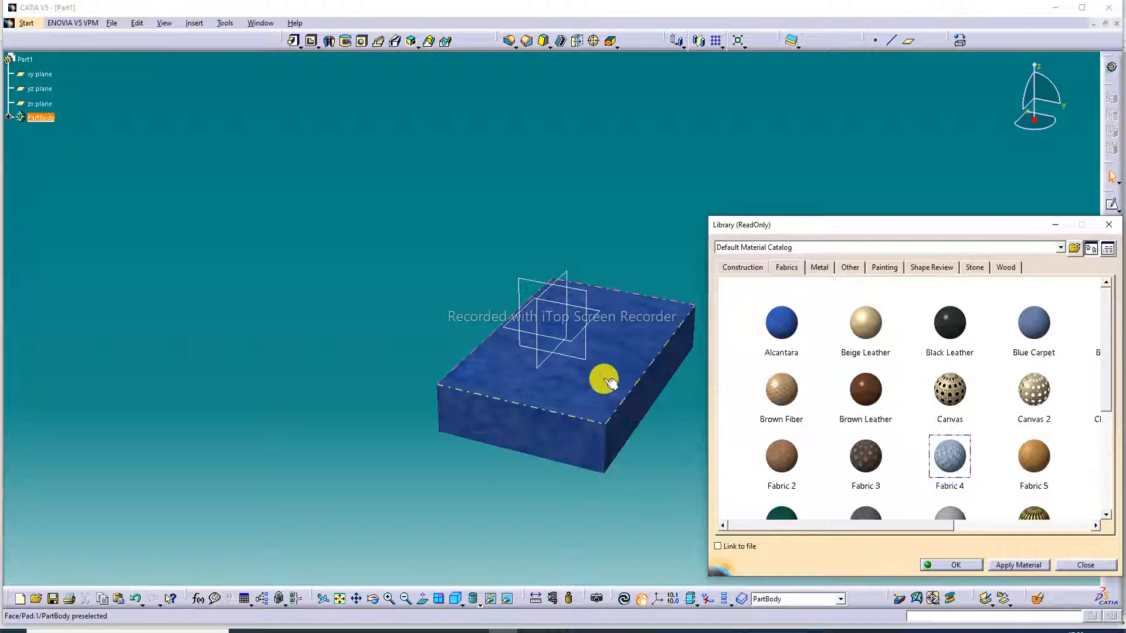
left_click_drag(948, 449, 627, 359)
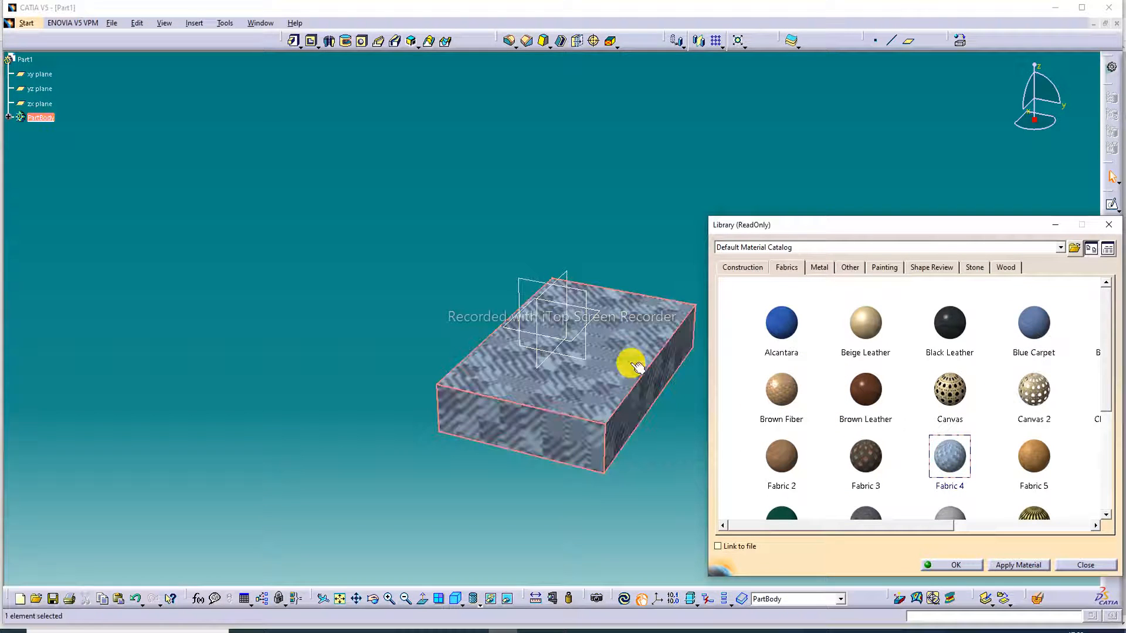
middle_click_drag(614, 344, 499, 275)
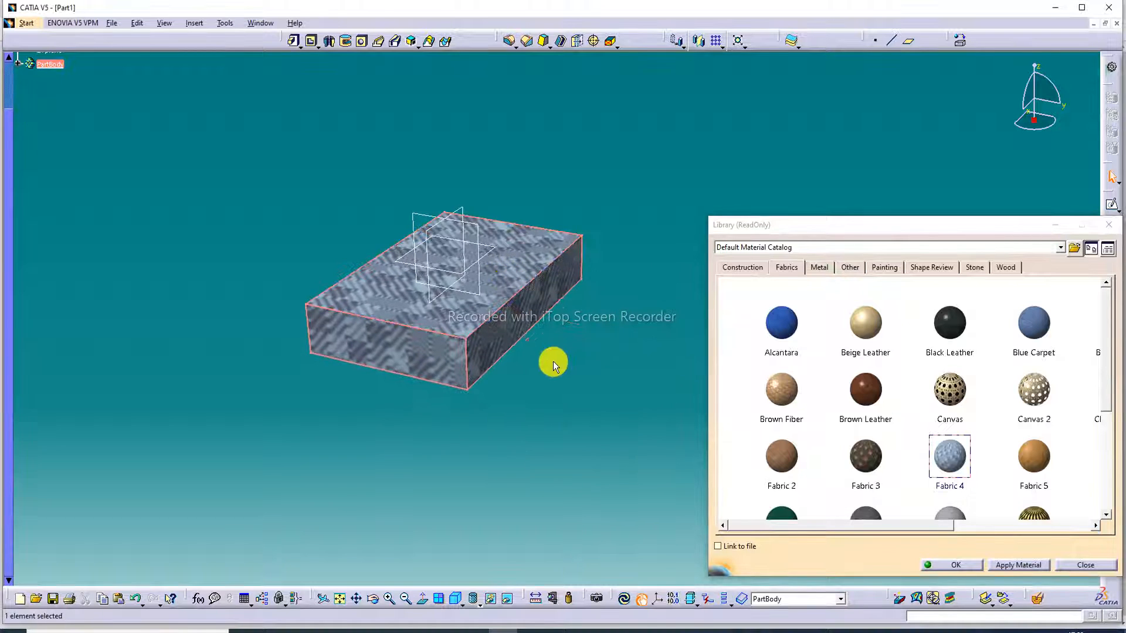
left_click(574, 359)
- Apply the Fabric 5 material to the block and inspect the texture from several angles
left_click(527, 256)
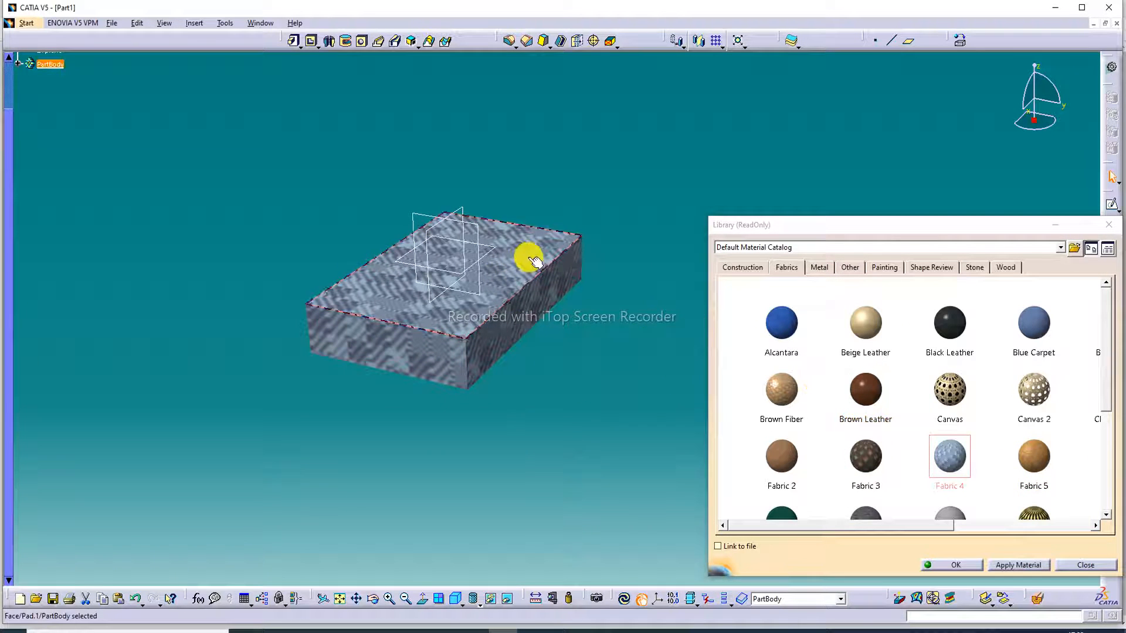
left_click_drag(1030, 454, 504, 283)
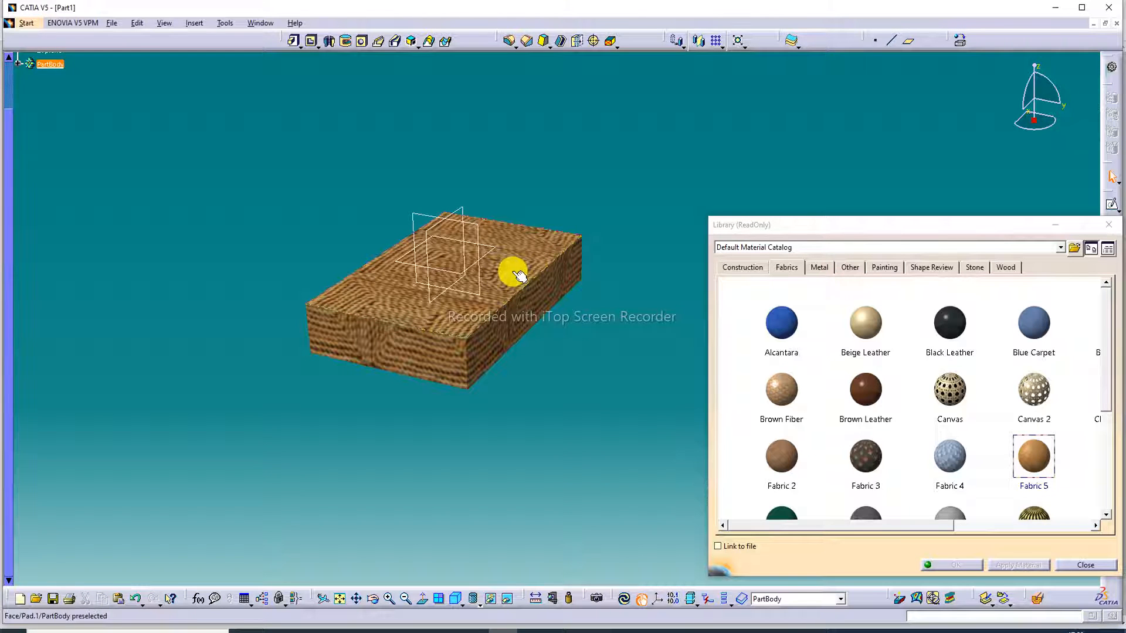
middle_click_drag(510, 269, 535, 265)
middle_click_drag(515, 211, 628, 295)
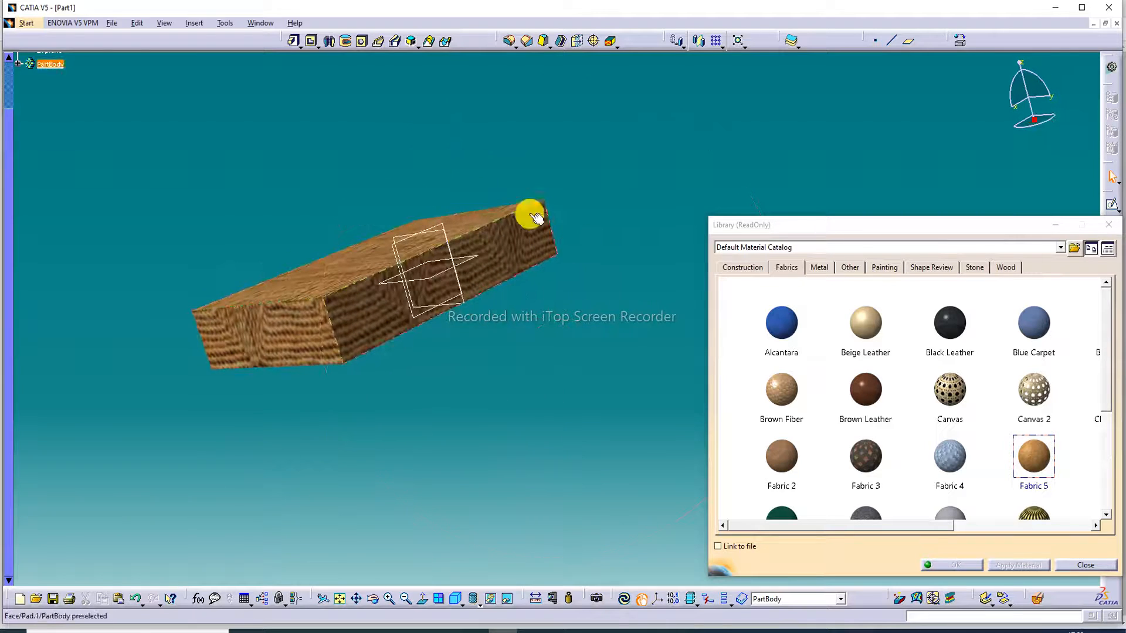
middle_click_drag(500, 218, 529, 356)
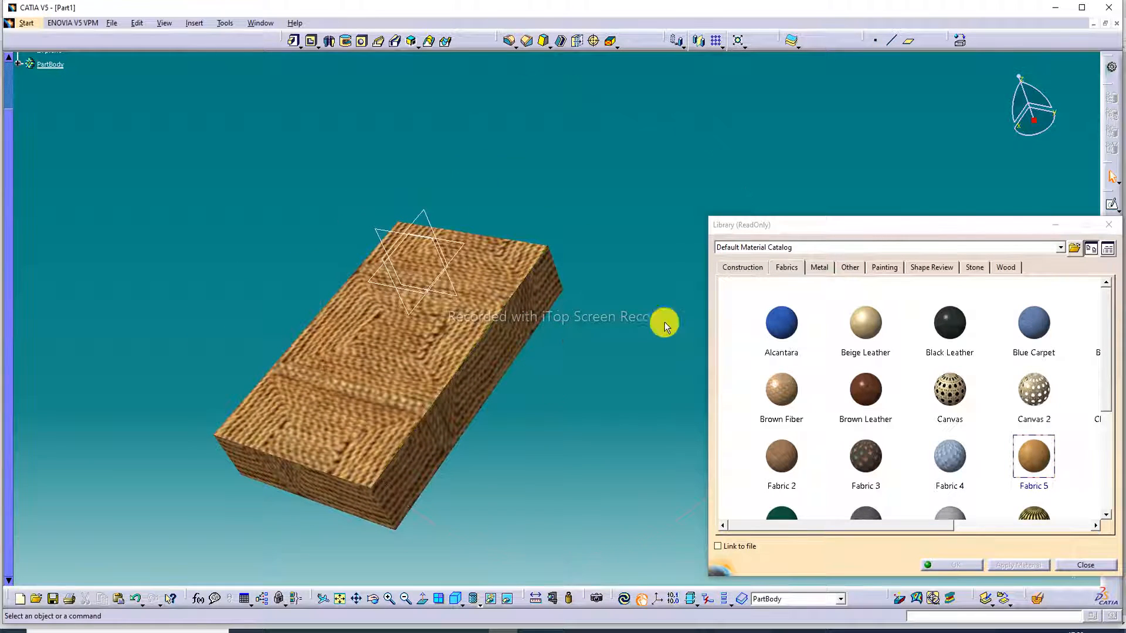
- Change the block's material to Fabric 2
left_click(791, 458)
left_click(448, 336)
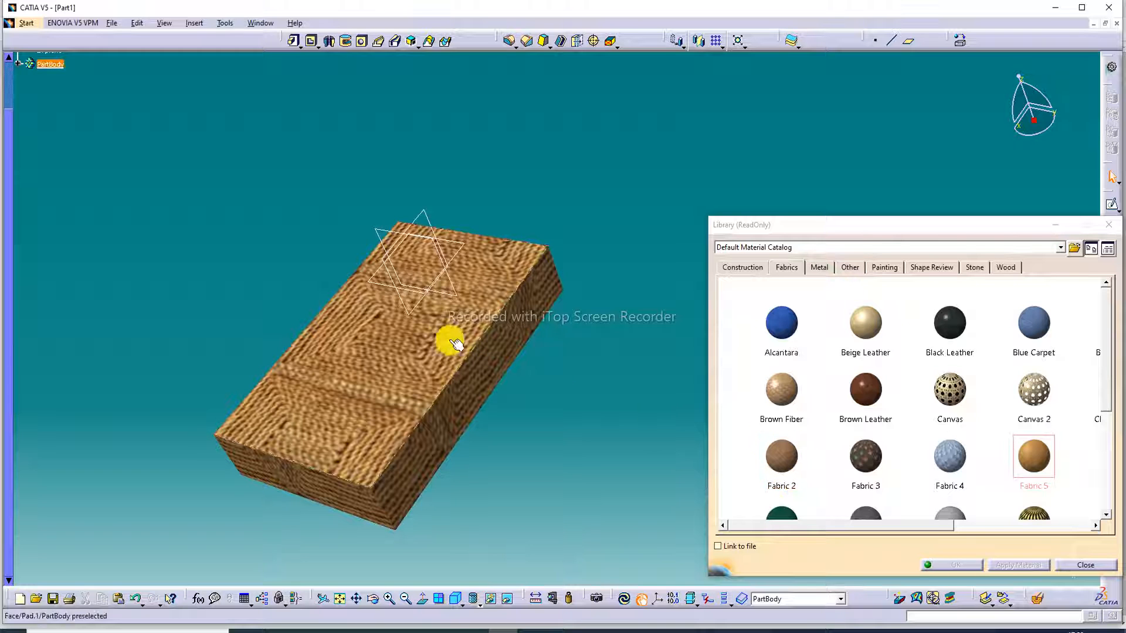
left_click_drag(785, 456, 469, 330)
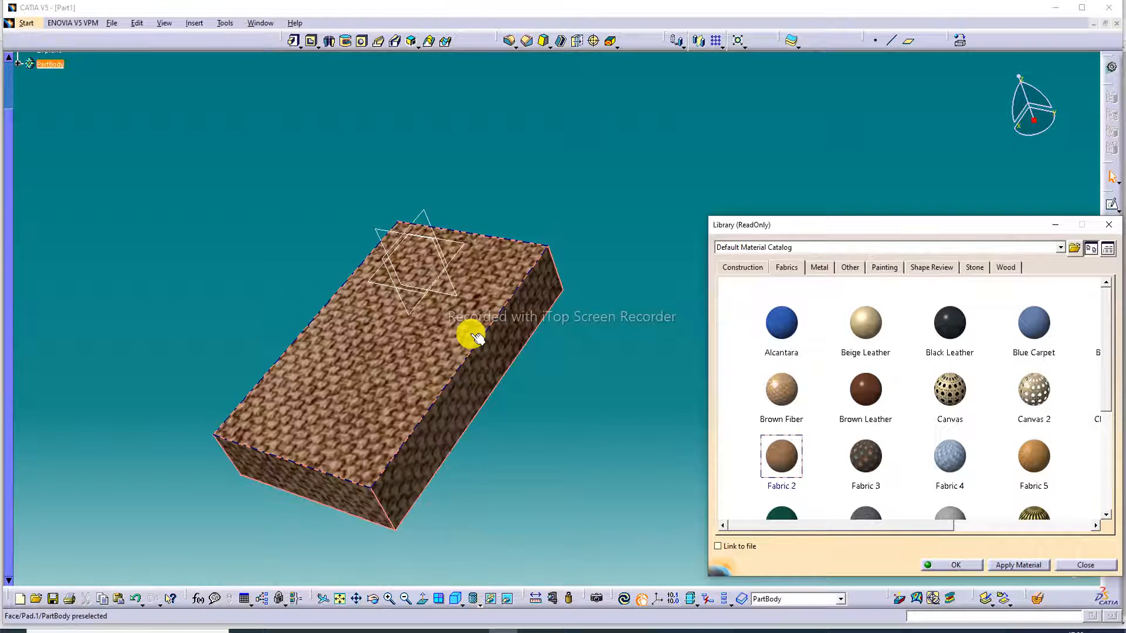
- Change the block's material to the Honeycomb fabric
scroll(973, 489, "down", 2)
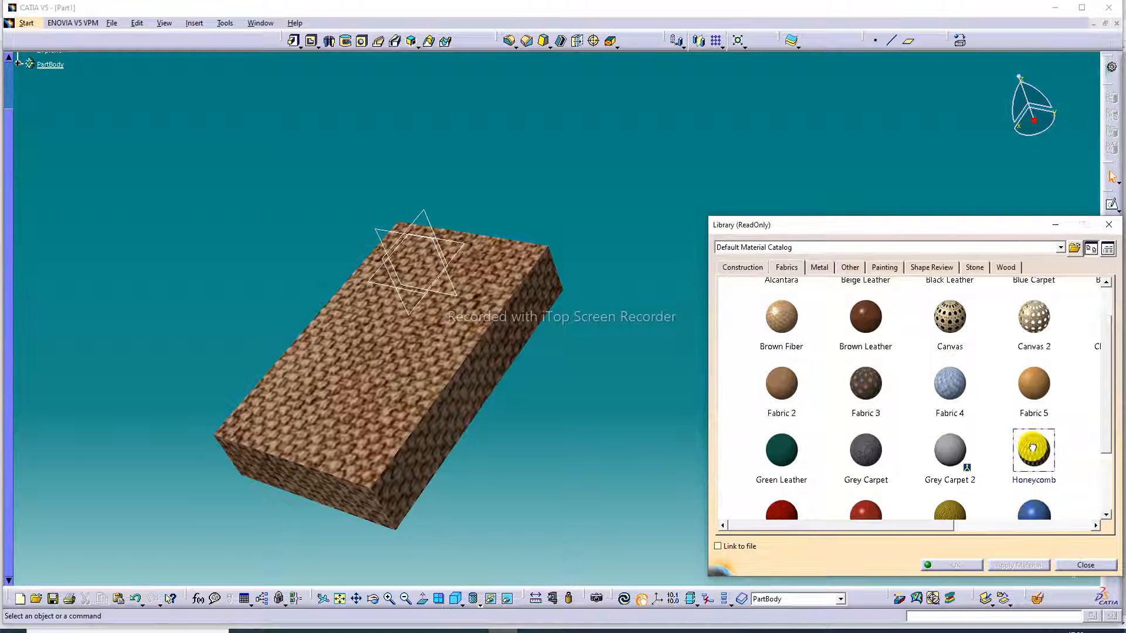
left_click_drag(1037, 450, 457, 314)
left_click(583, 366)
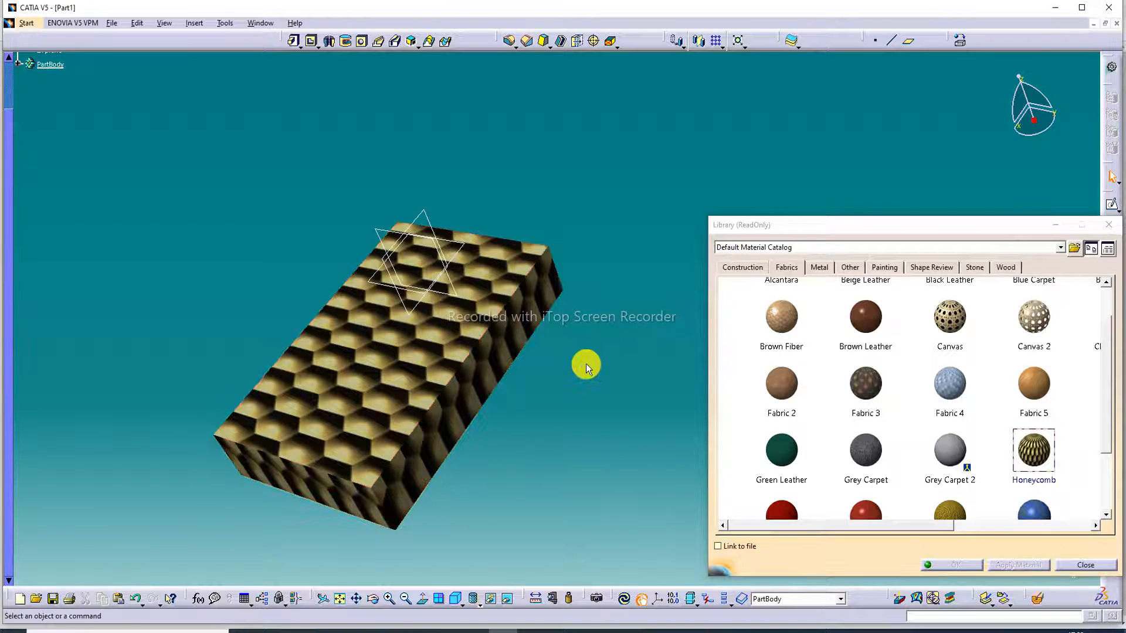
- Change the block's material to the Red Carpet fabric
left_click(432, 321)
scroll(1045, 499, "down", 1)
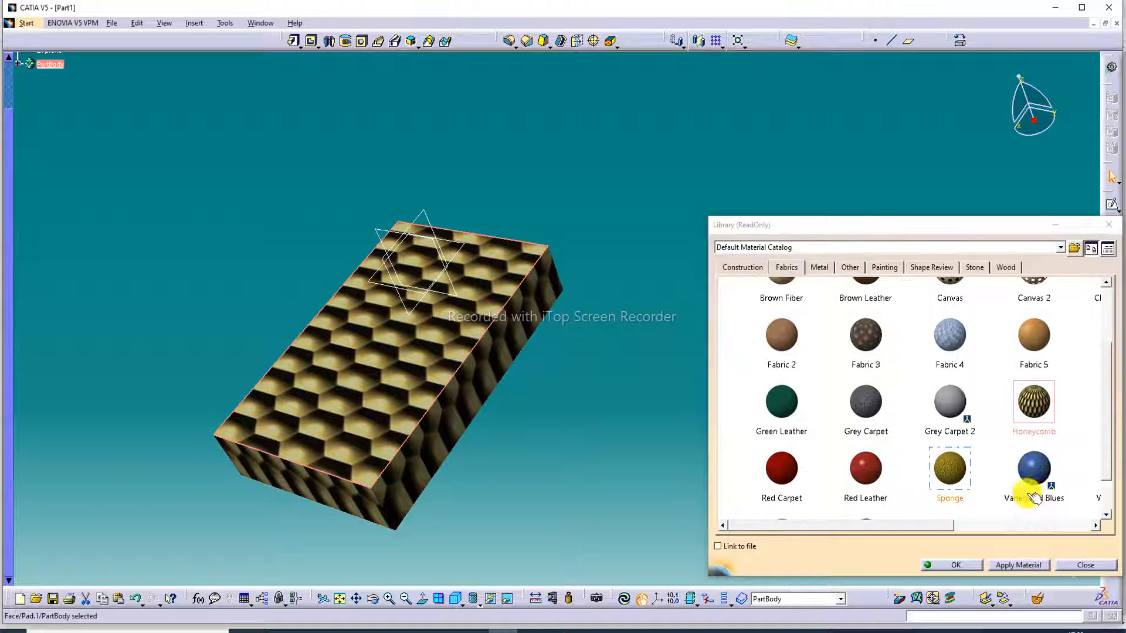
left_click_drag(806, 468, 462, 345)
left_click(567, 375)
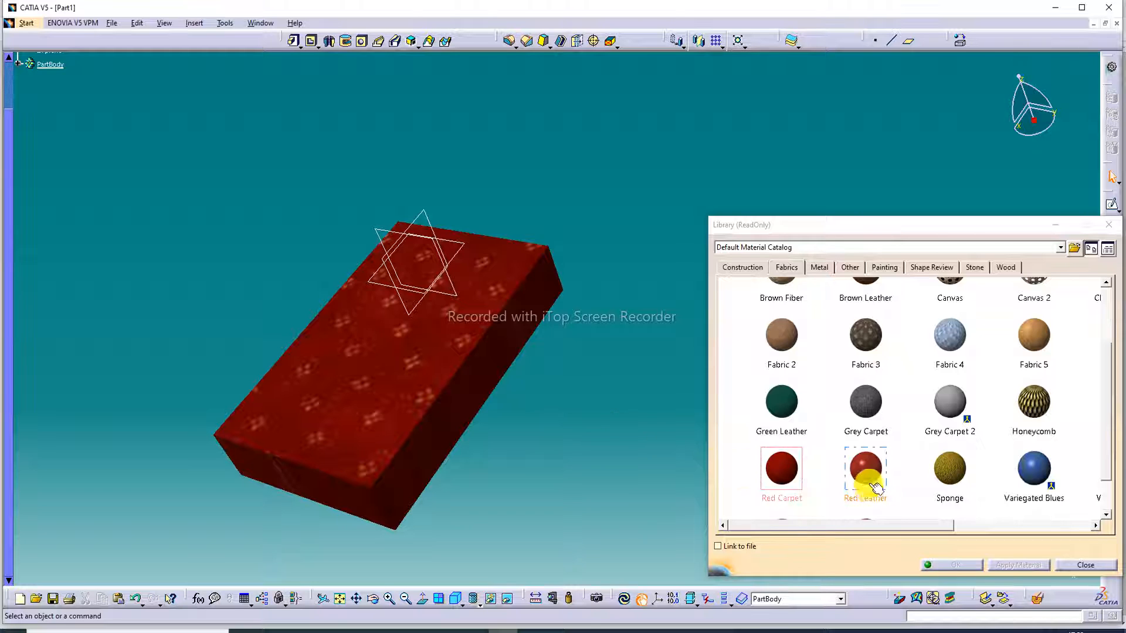
- Try the Red Leather and Sponge fabrics in turn on the block
left_click_drag(866, 469, 448, 383)
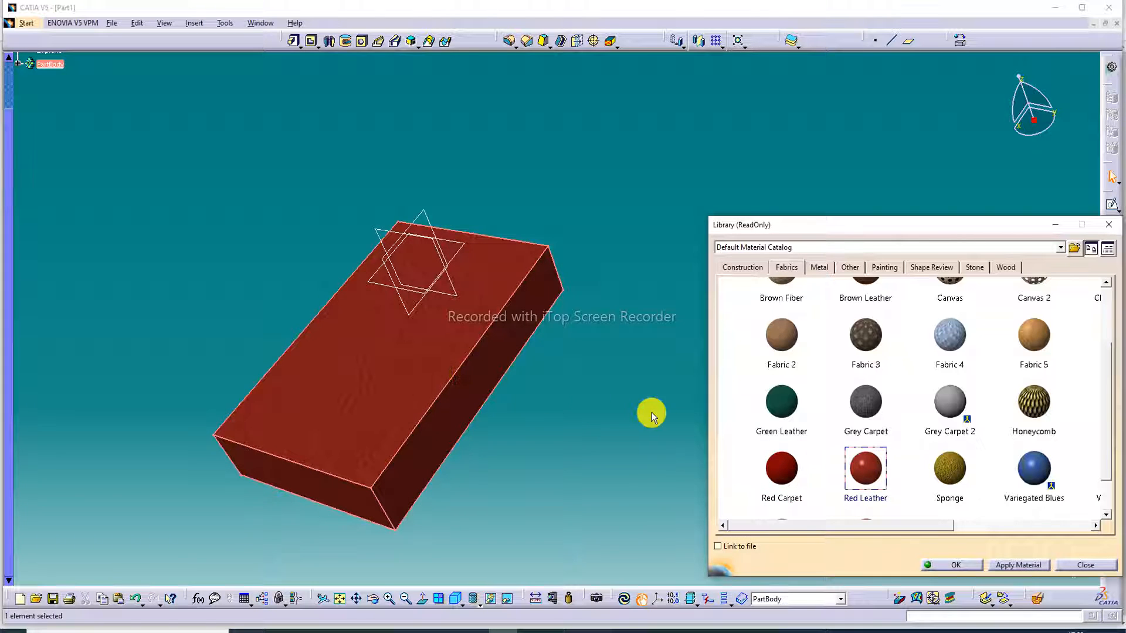
left_click_drag(950, 469, 452, 362)
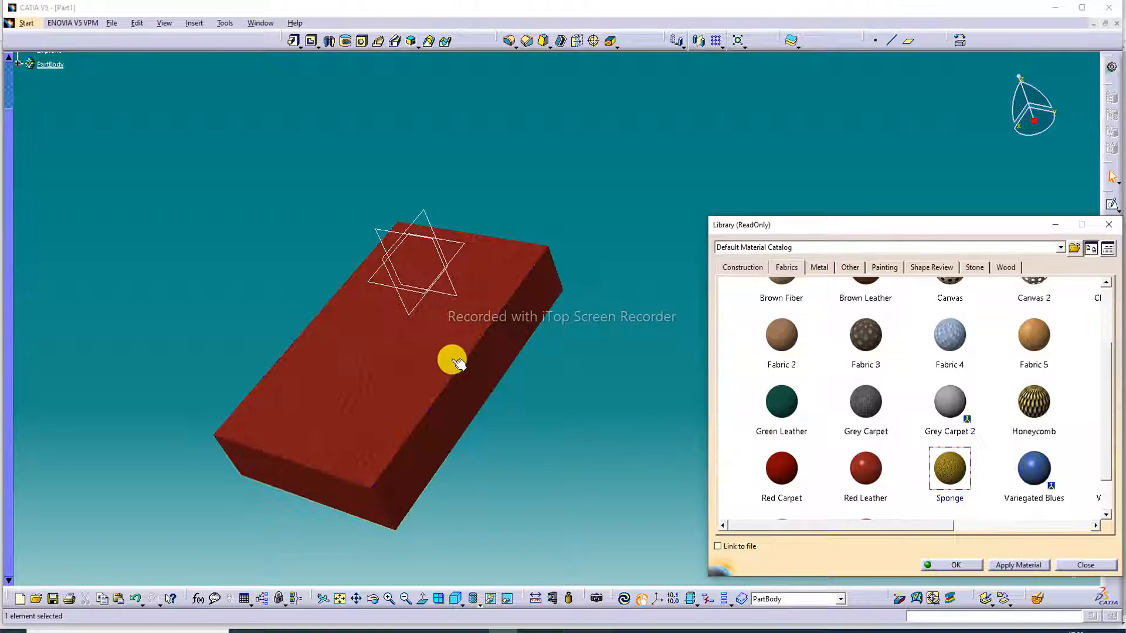
left_click(446, 350)
left_click_drag(941, 469, 469, 356)
left_click(551, 367)
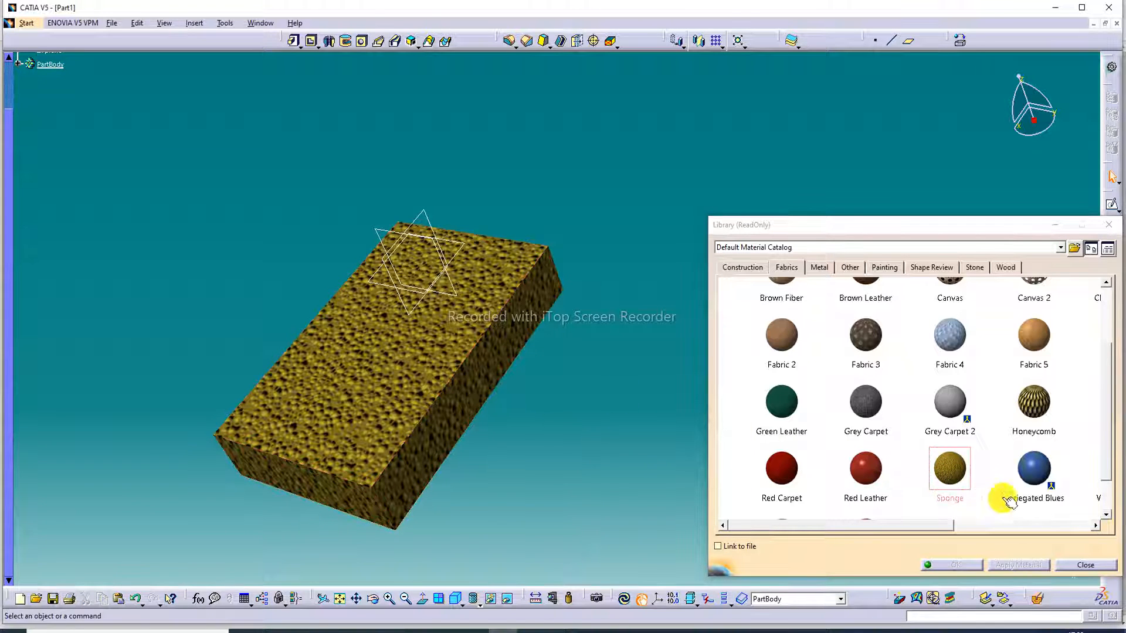
- Apply the Red Carpet fabric to the block as its final material and close the material library
scroll(938, 374, "up", 1)
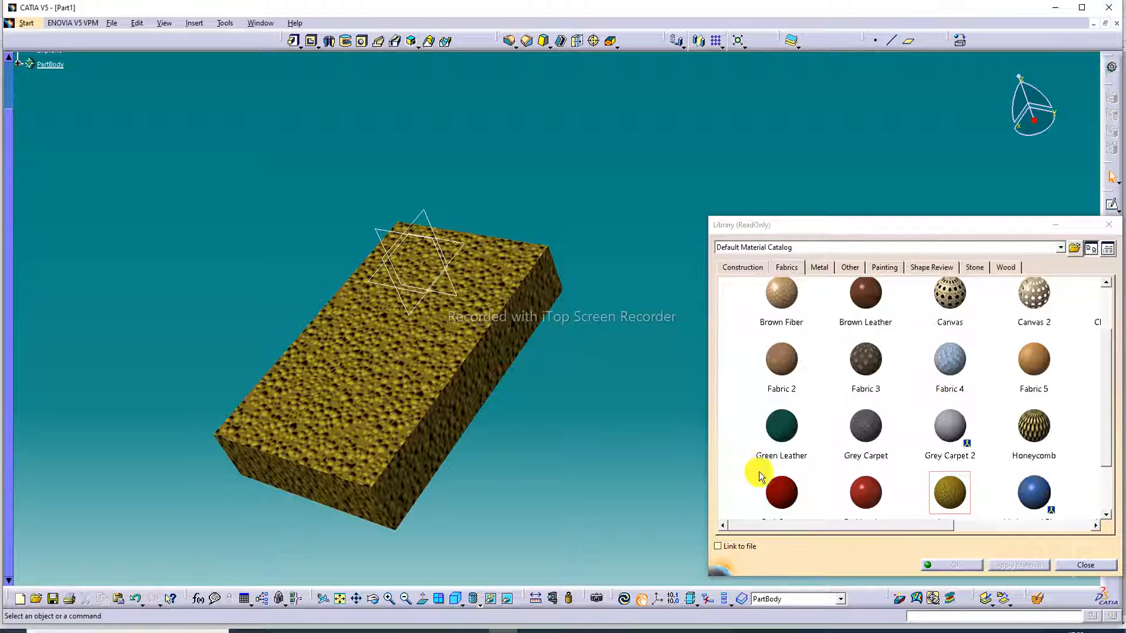
left_click_drag(781, 491, 452, 344)
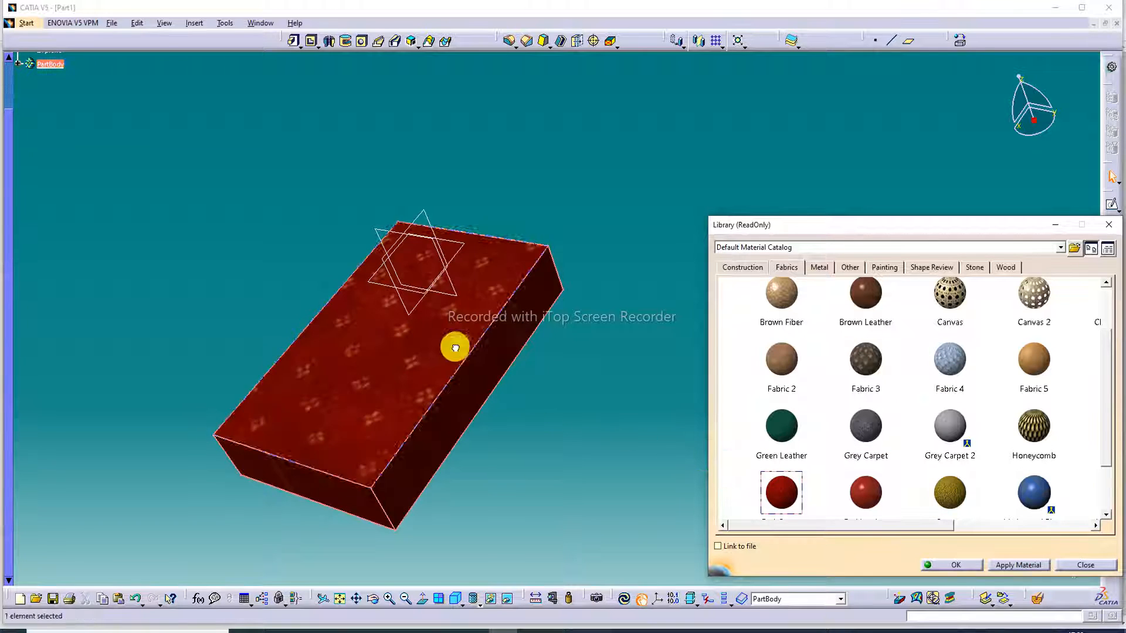
left_click(539, 394)
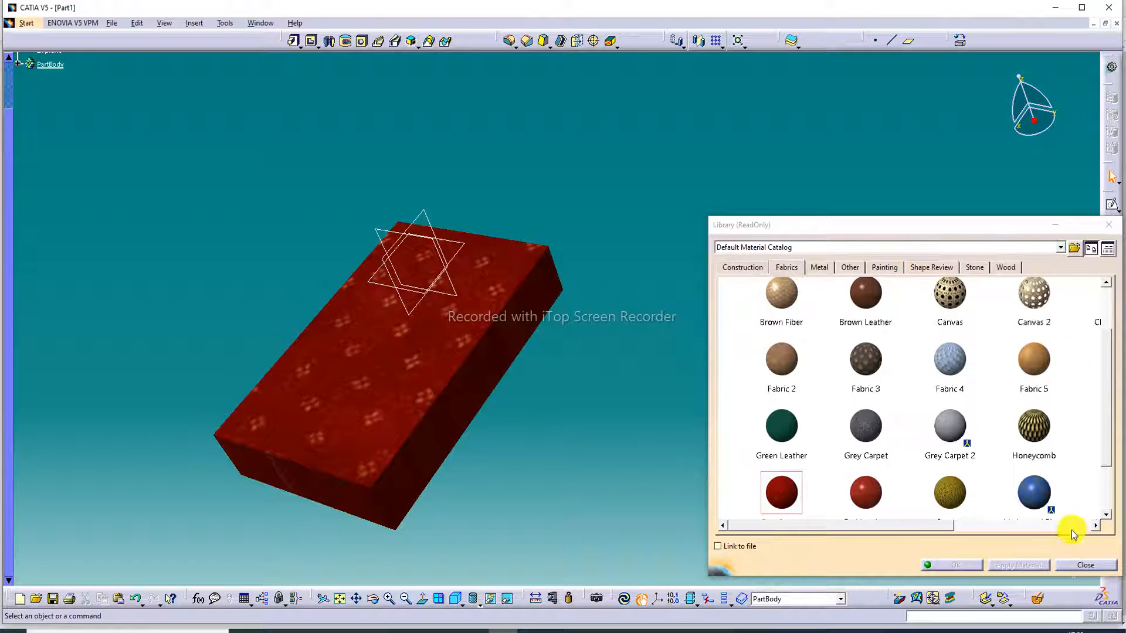
left_click(1082, 565)
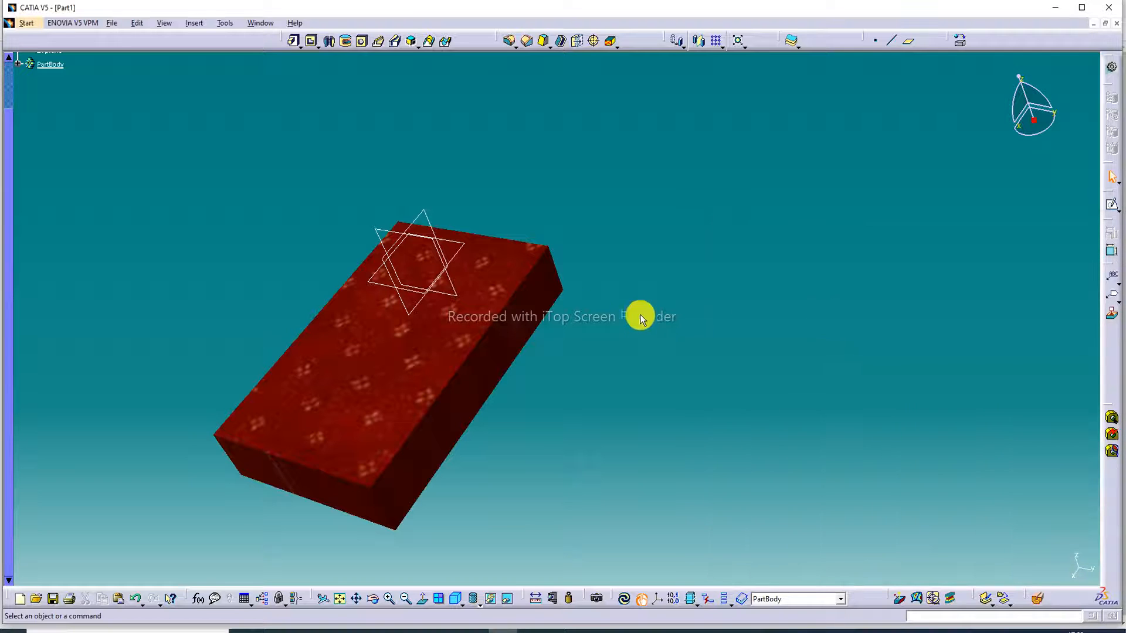
middle_click_drag(432, 329, 479, 287)
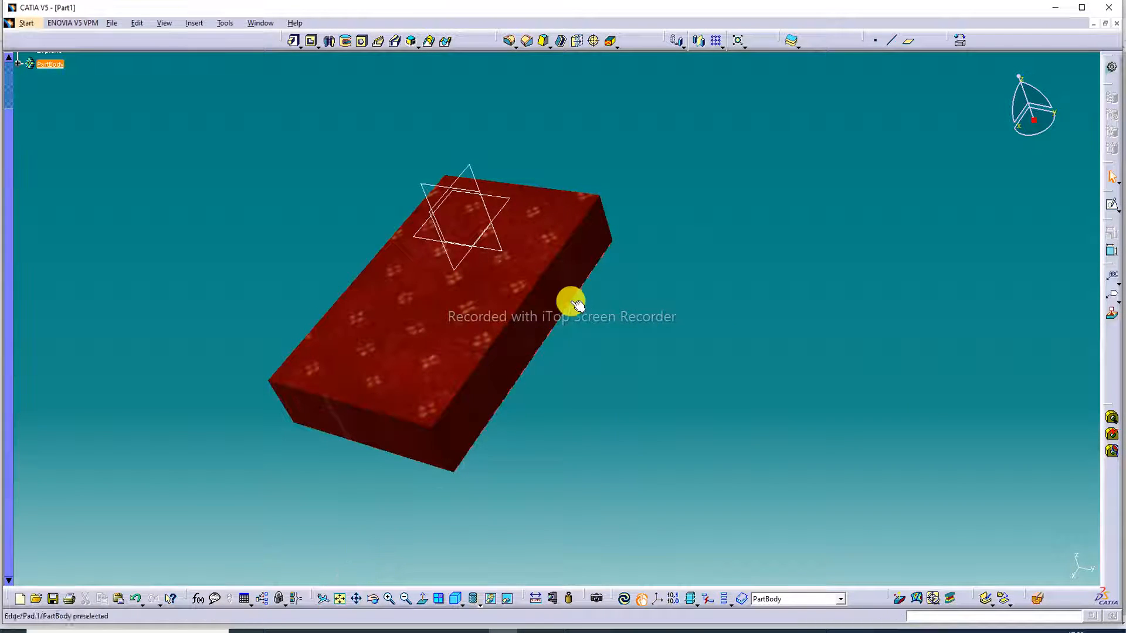
- Start a Scaling of the block with its long side face as reference and preview ratios of 2 and 3
left_click(405, 598)
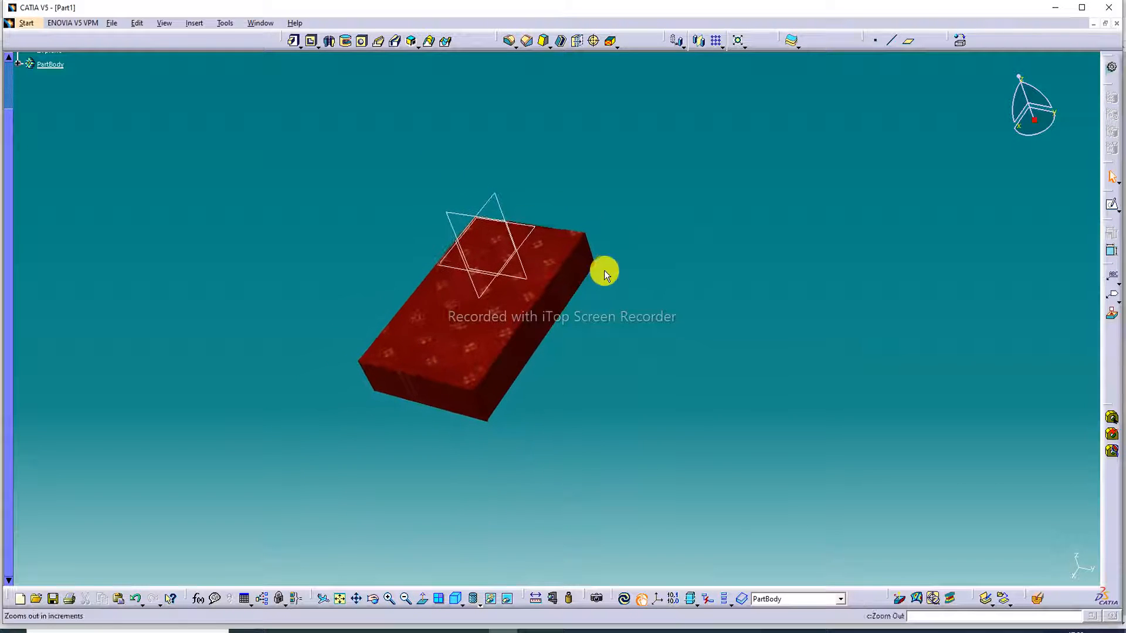
middle_click_drag(603, 270, 646, 295)
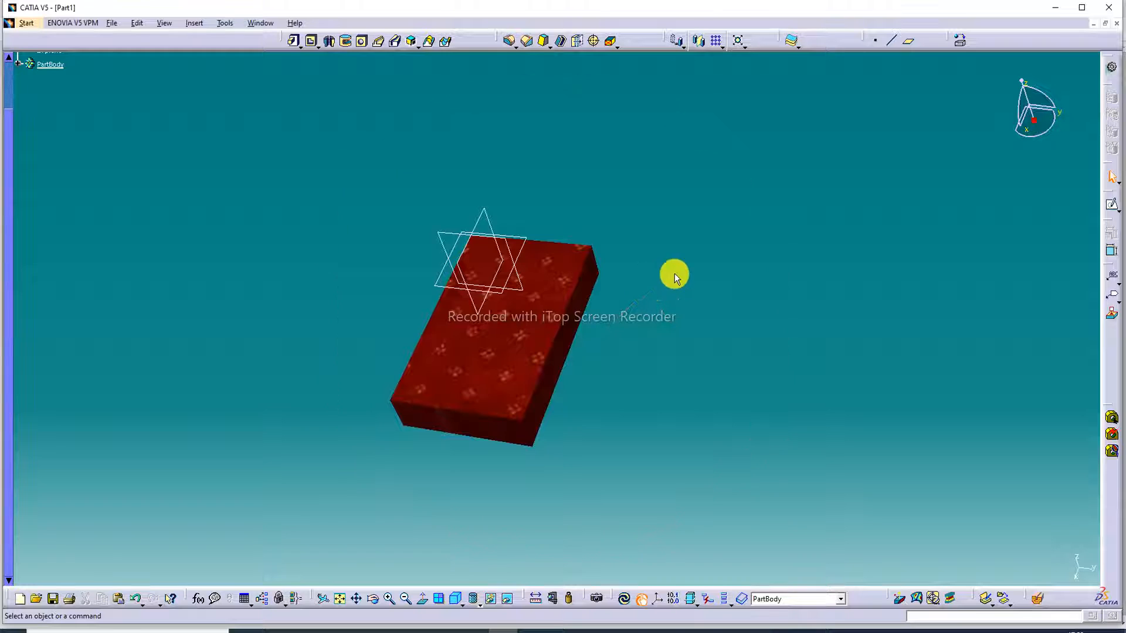
left_click(745, 47)
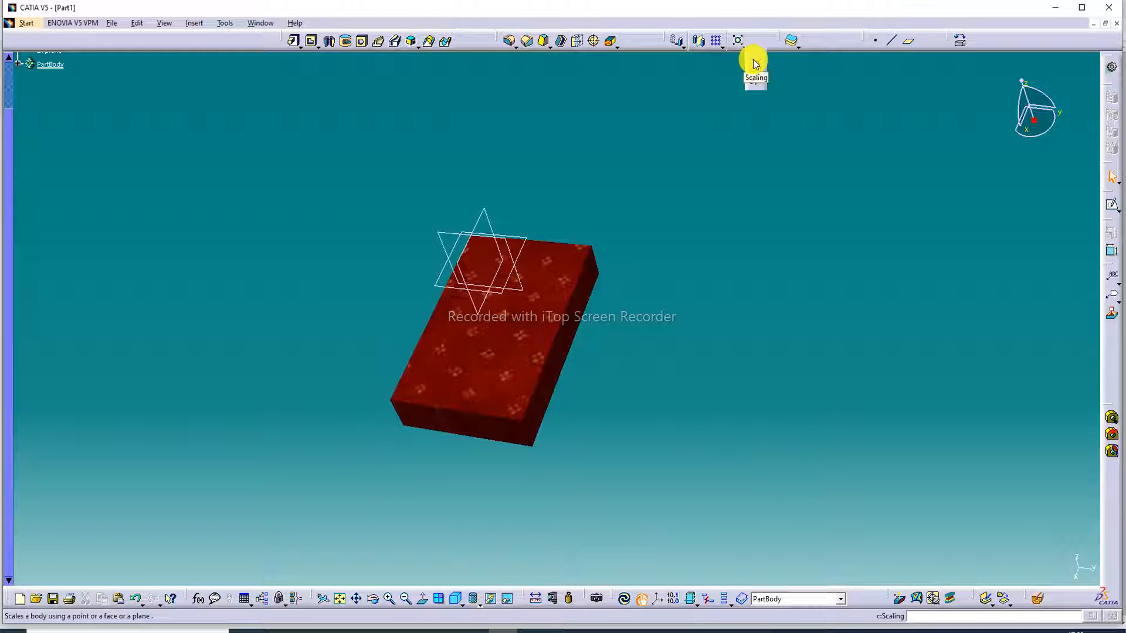
left_click(759, 63)
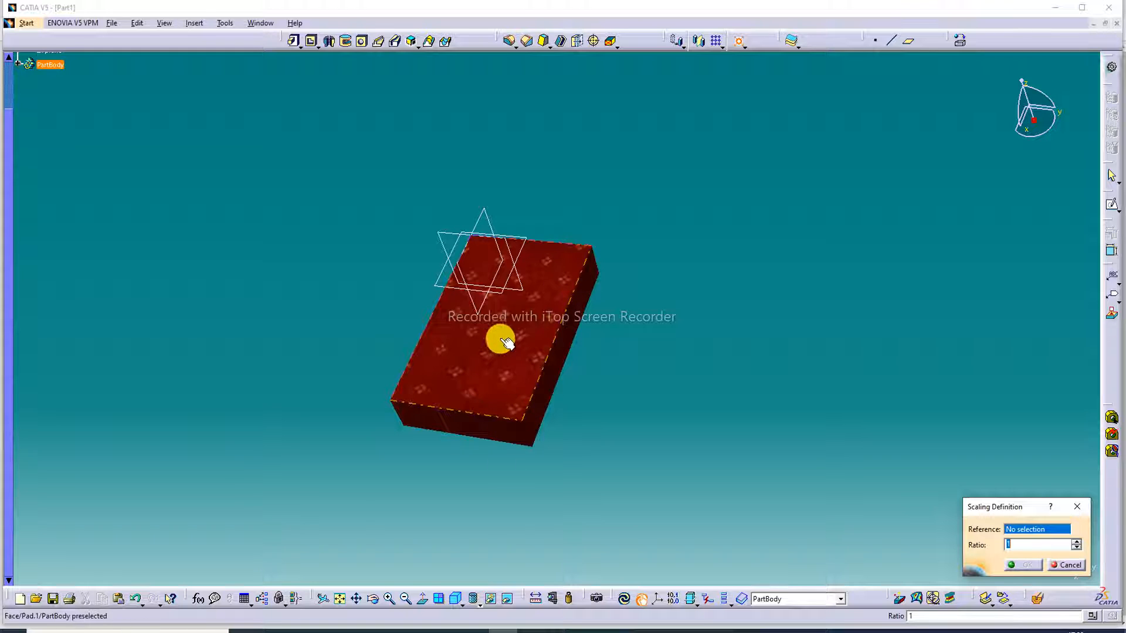
middle_click_drag(534, 409, 603, 261)
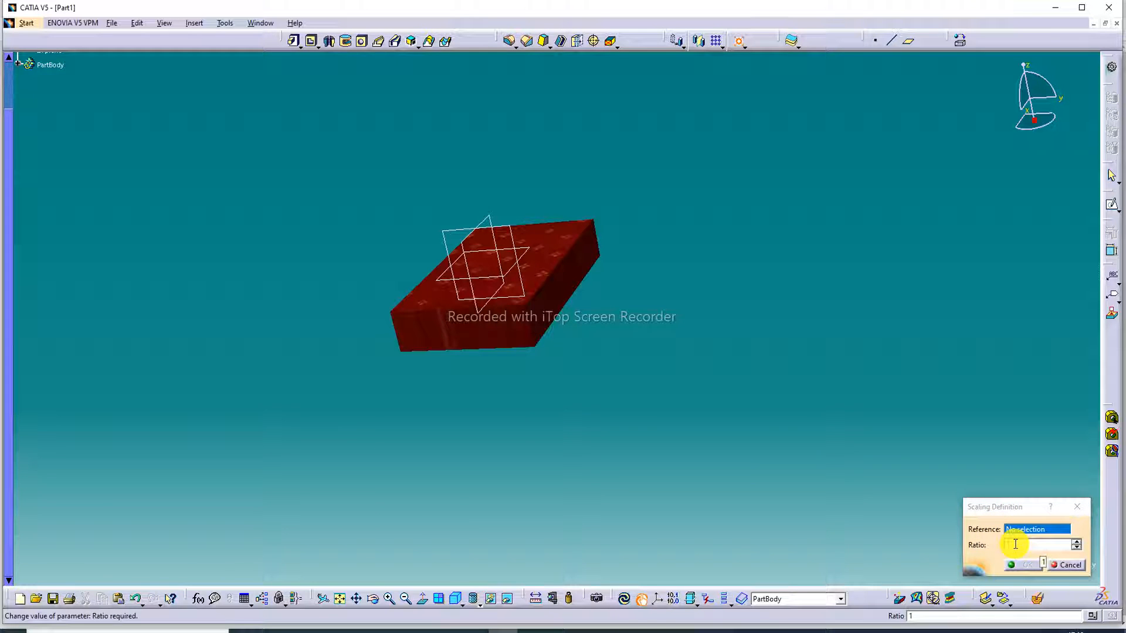
left_click(565, 290)
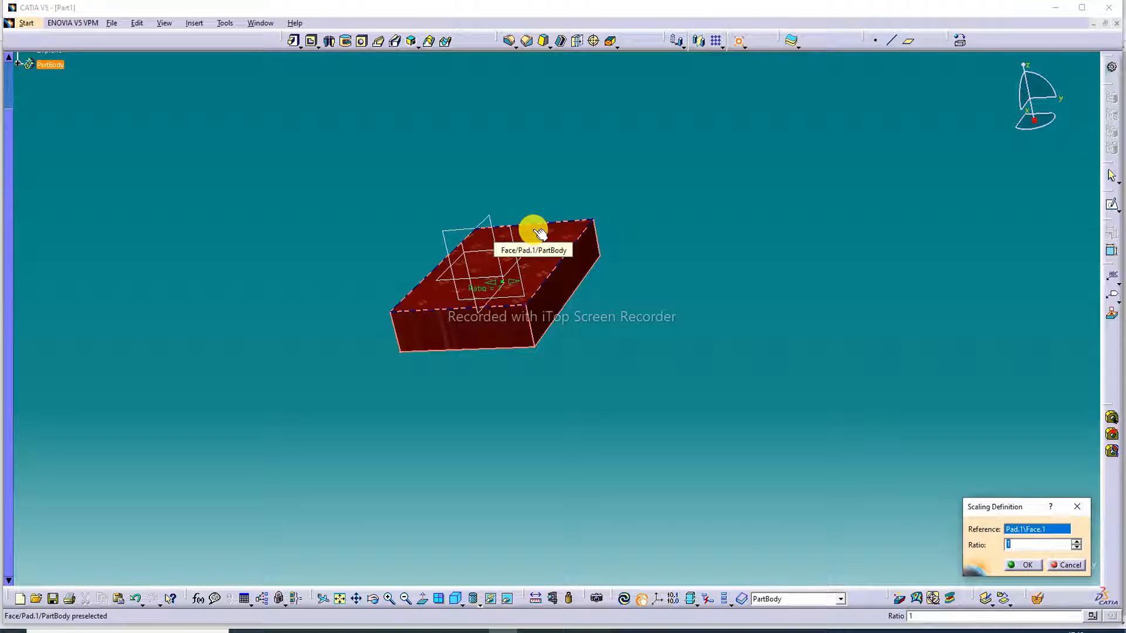
left_click(1076, 541)
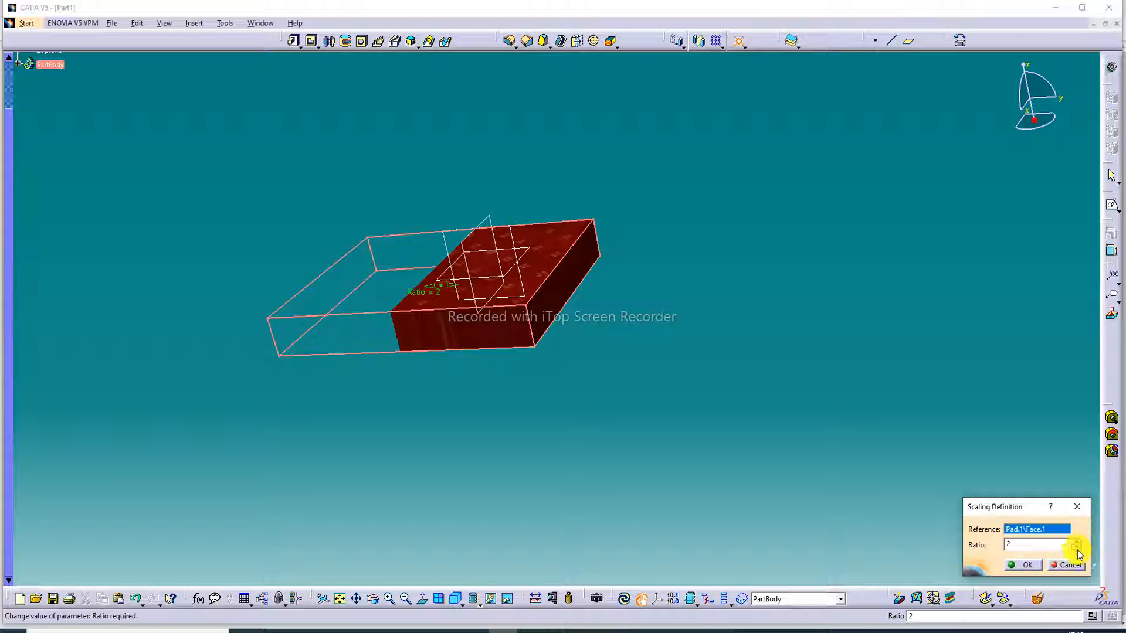
left_click(1077, 543)
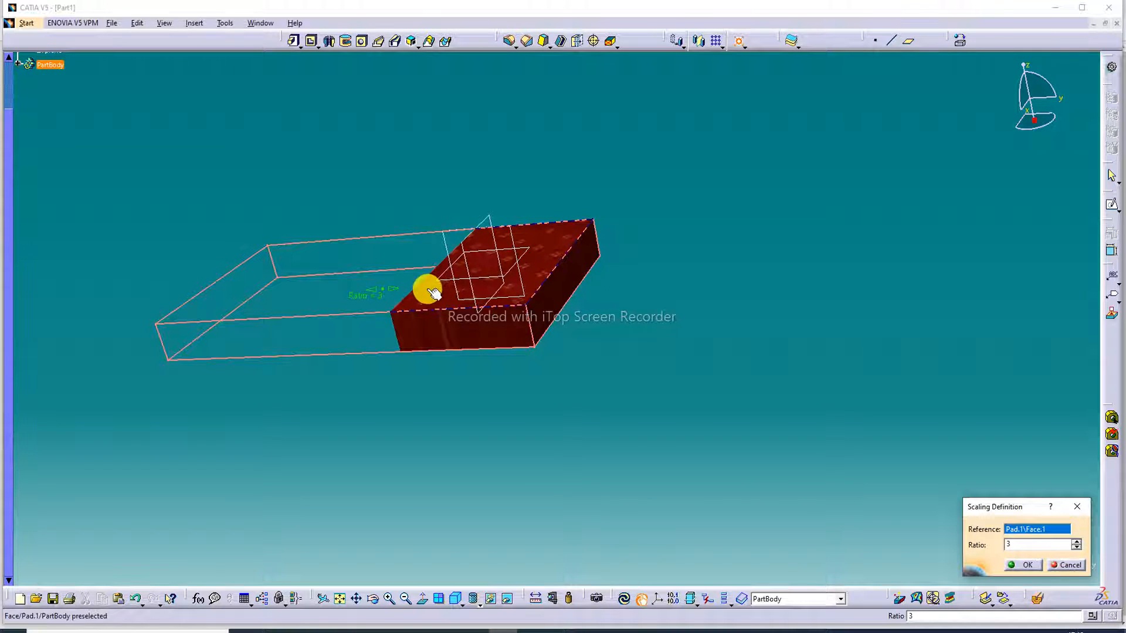
- Return the scaling ratio to 1 for the block's side-face reference
middle_click_drag(442, 281, 562, 354)
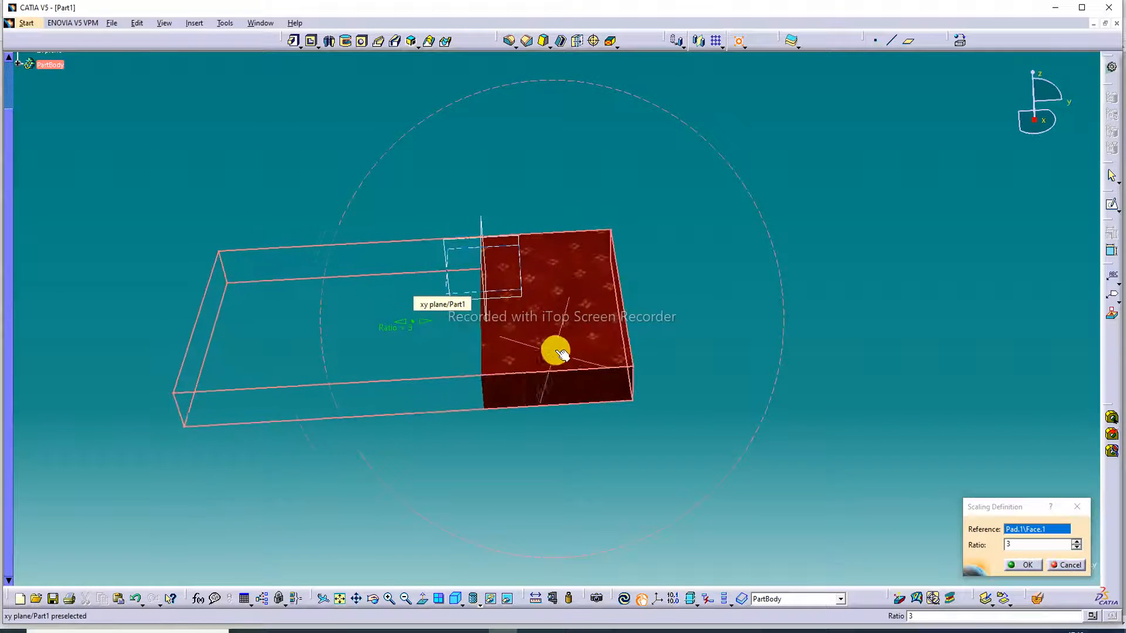
left_click(1077, 543)
left_click(1076, 549)
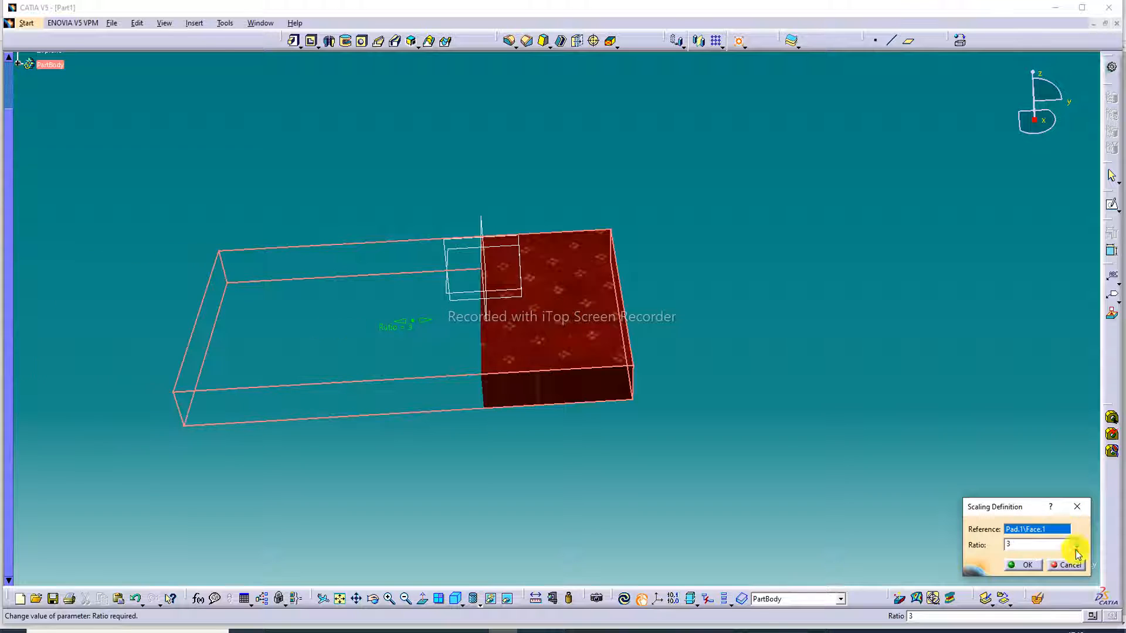
left_click(1077, 549)
left_click(1076, 549)
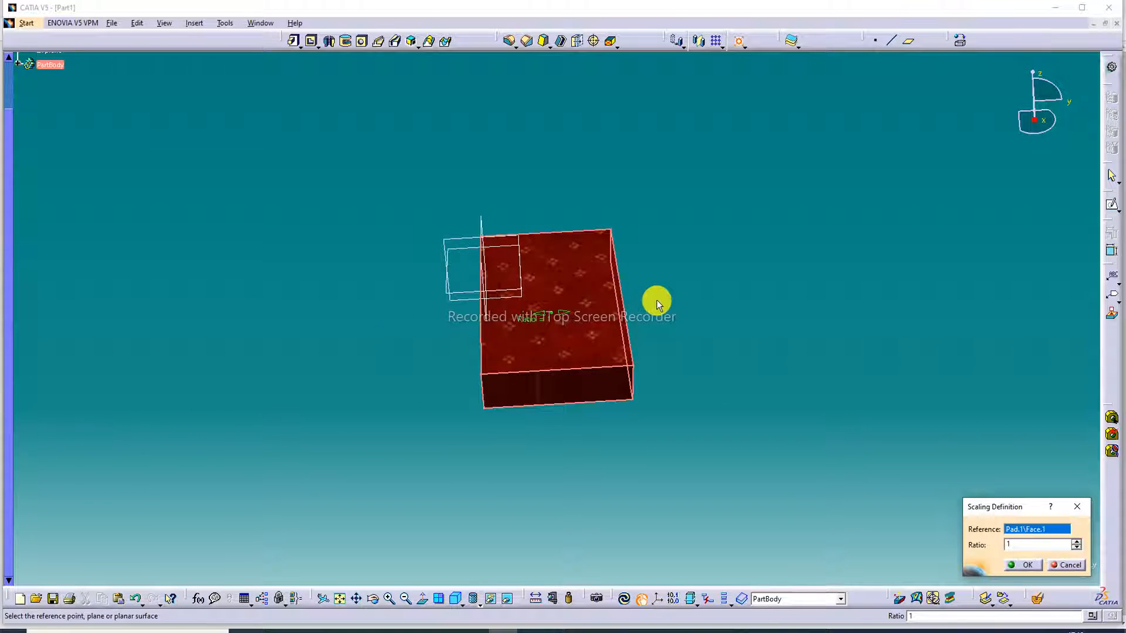
- Preview scaling ratios of 2, 3 and 4, and apply a ratio of 2 from the block's side face
mouse_move(654, 301)
middle_mouse_down()
mouse_move(635, 321)
mouse_move(548, 332)
mouse_move(716, 299)
mouse_move(733, 282)
mouse_move(665, 317)
middle_mouse_up()
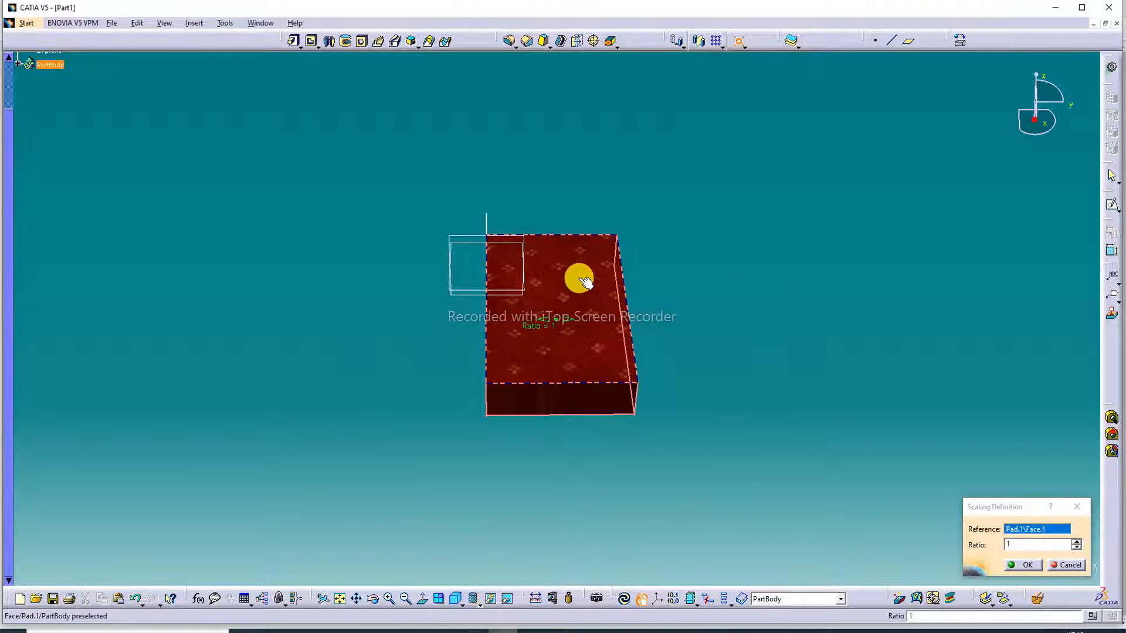
left_click(1077, 541)
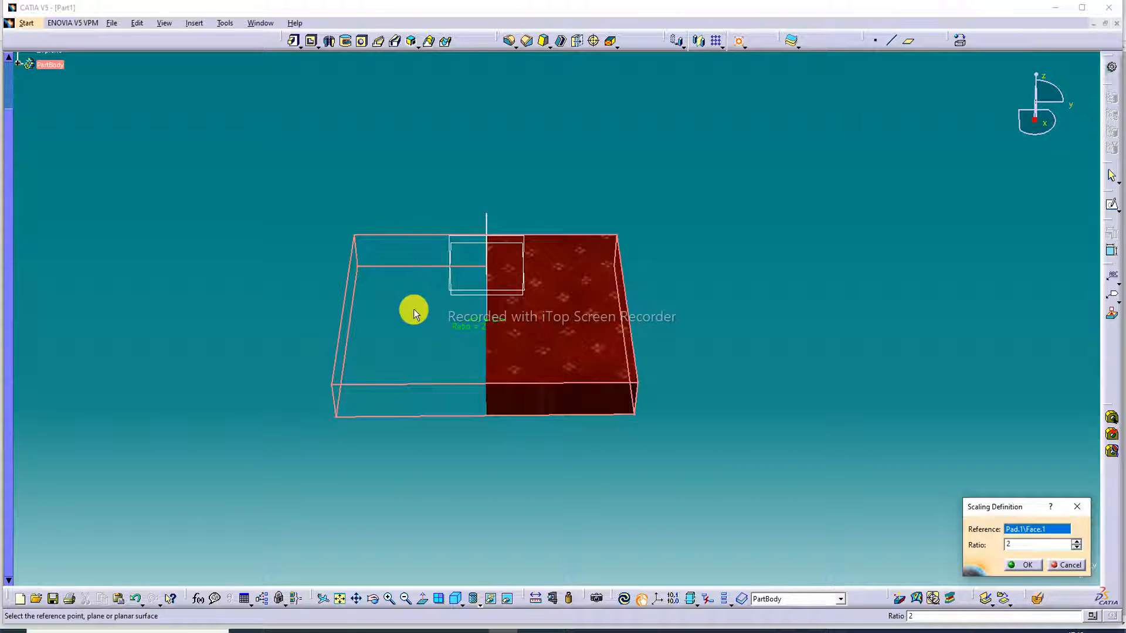
middle_click_drag(412, 308, 434, 301)
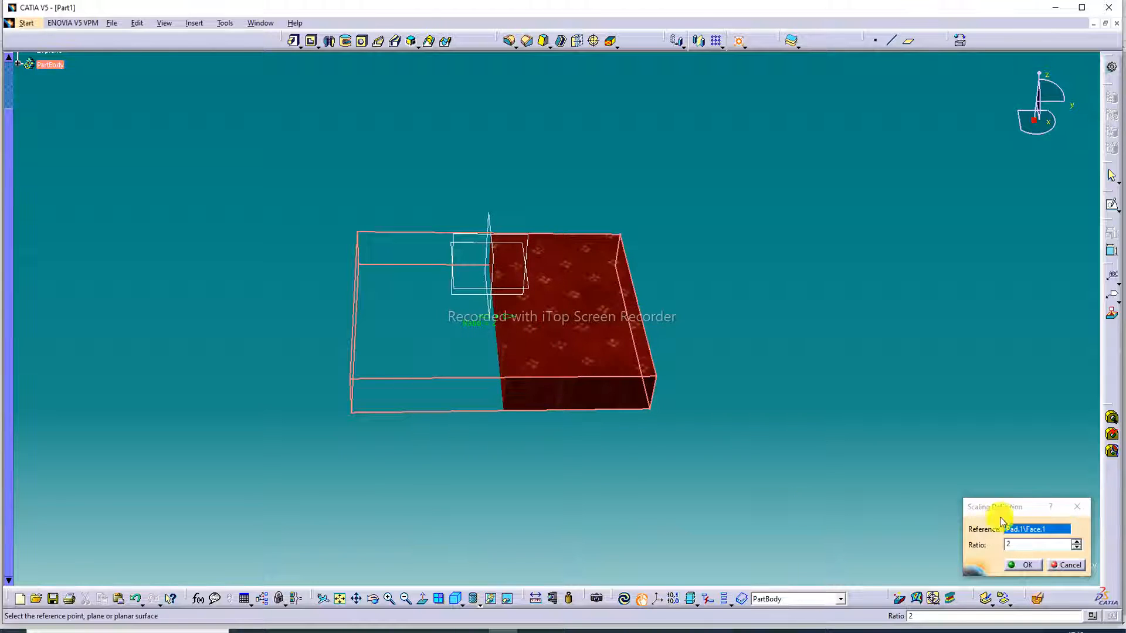
left_click(1077, 542)
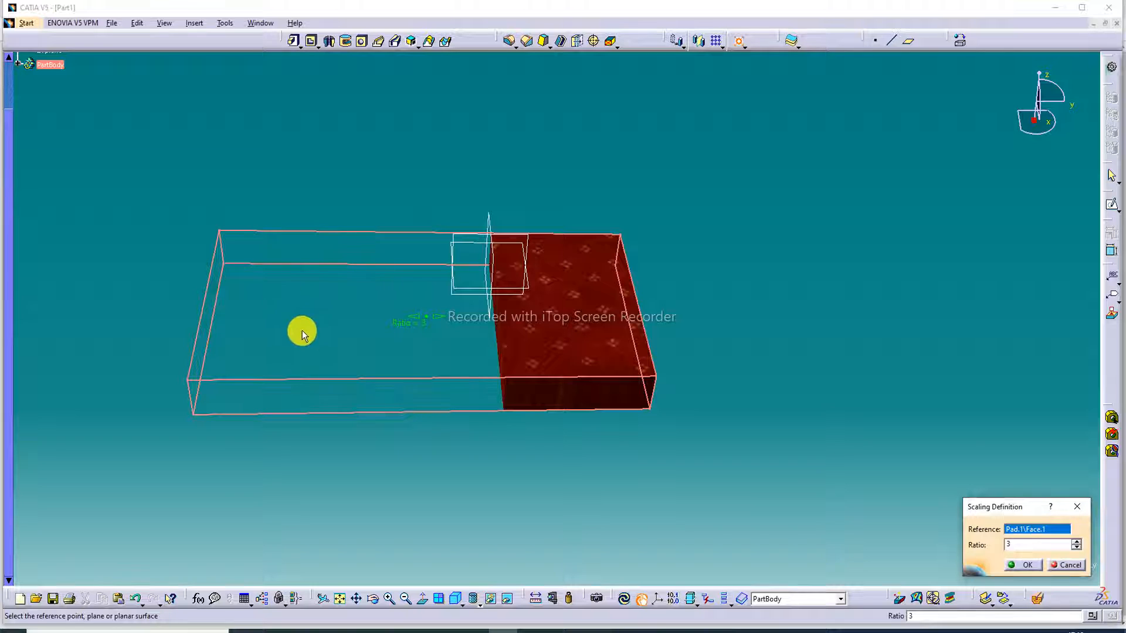
left_click(1076, 542)
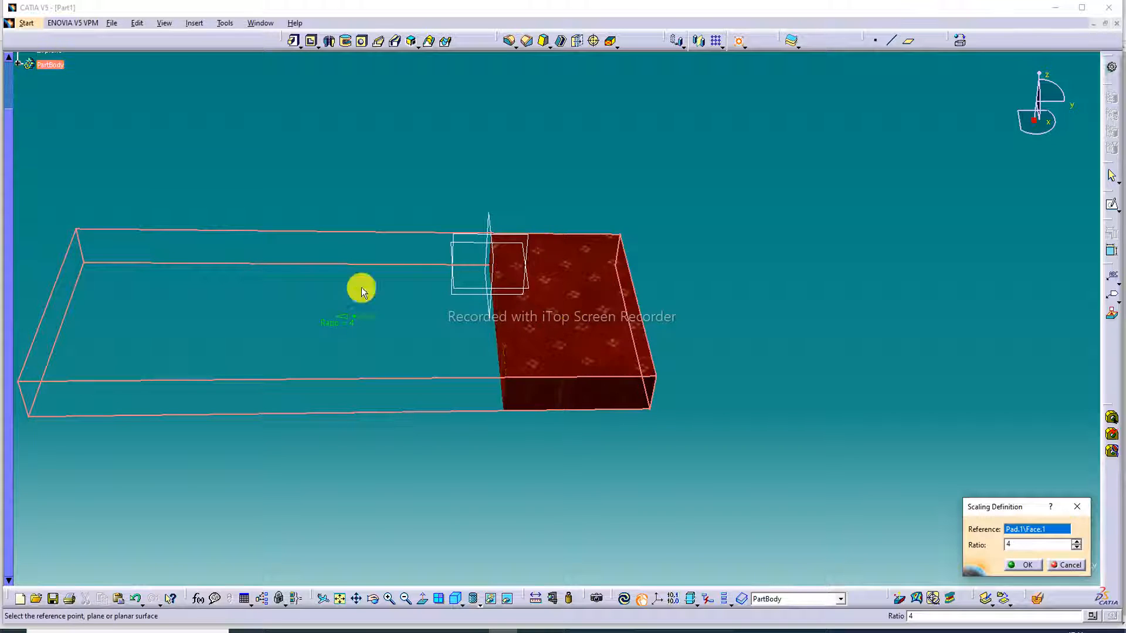
left_click(1077, 549)
left_click(1077, 549)
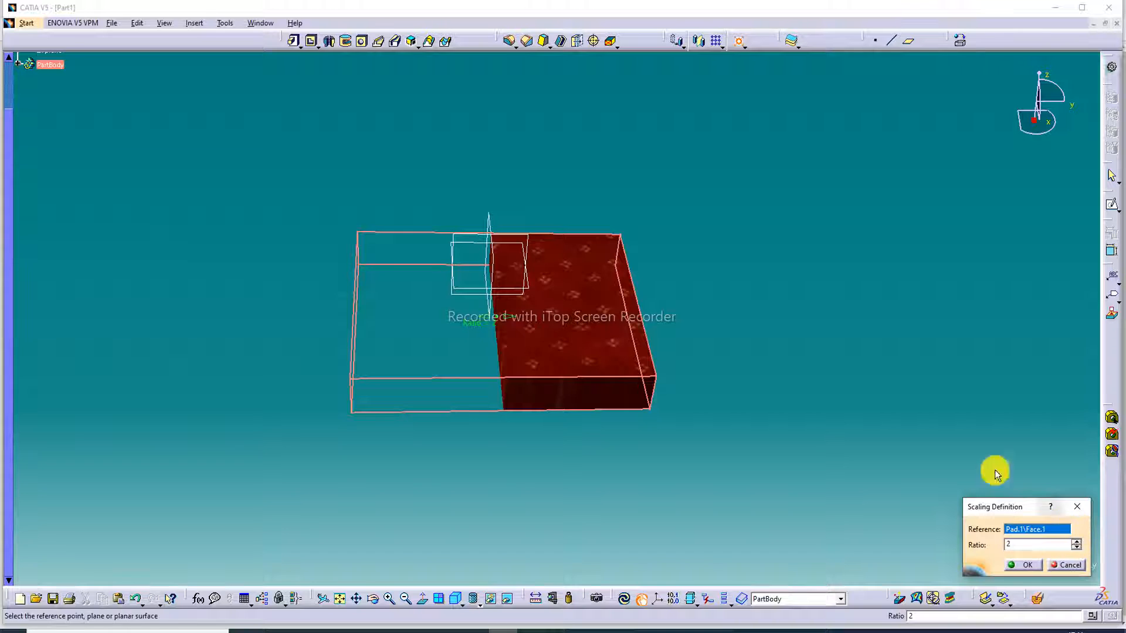
left_click(1026, 565)
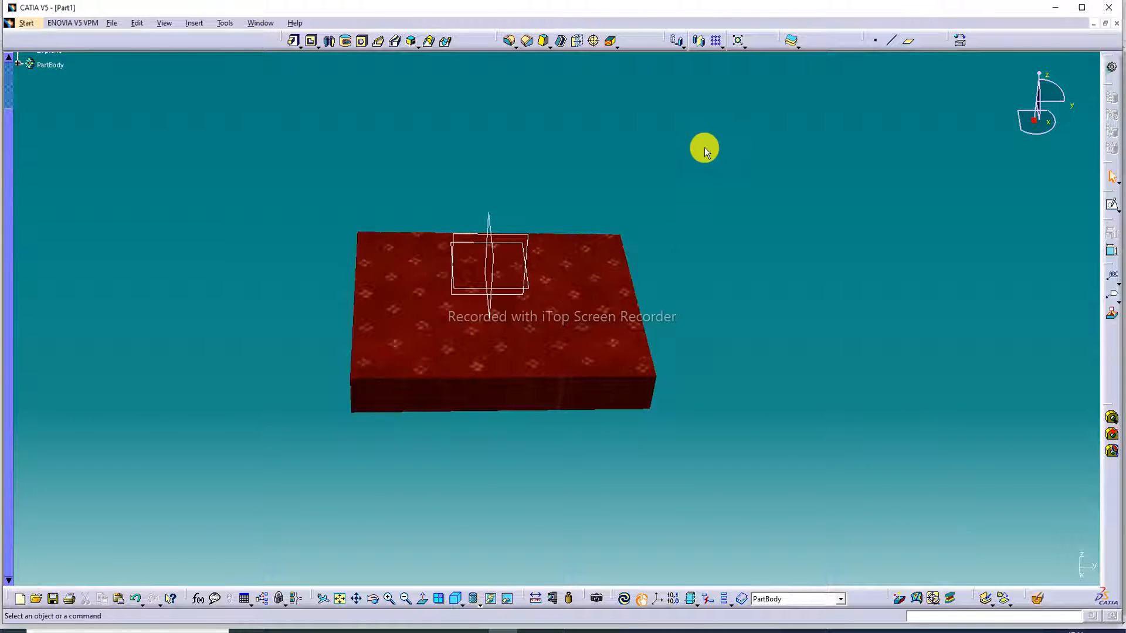
- Edit the block's existing scaling and set its ratio to 3
left_click(738, 40)
left_click(544, 323)
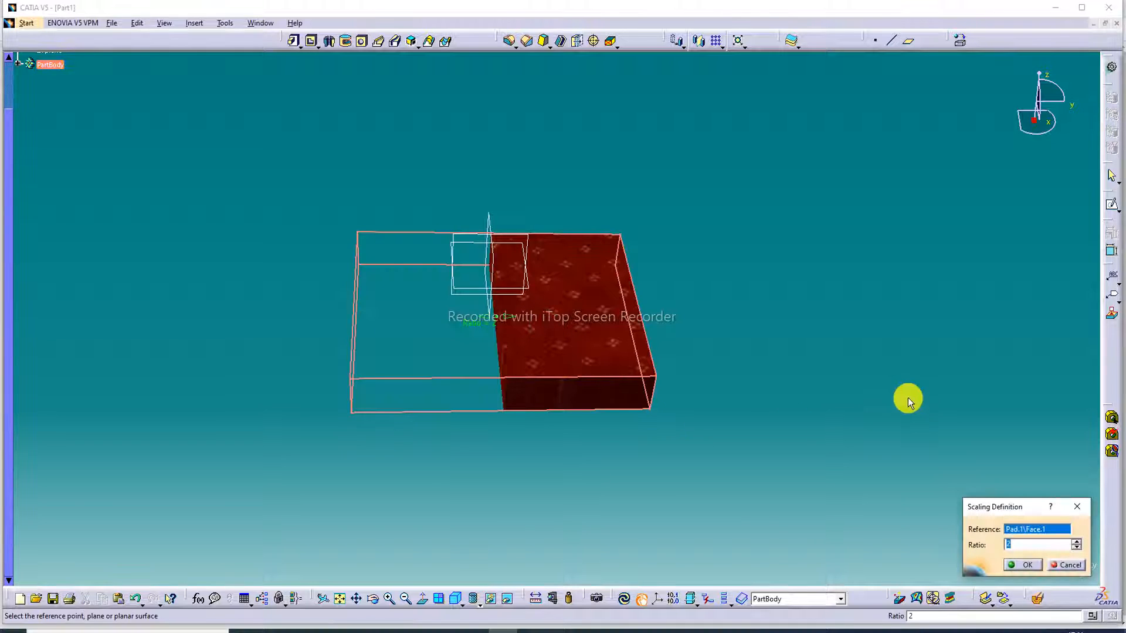
left_click(1076, 541)
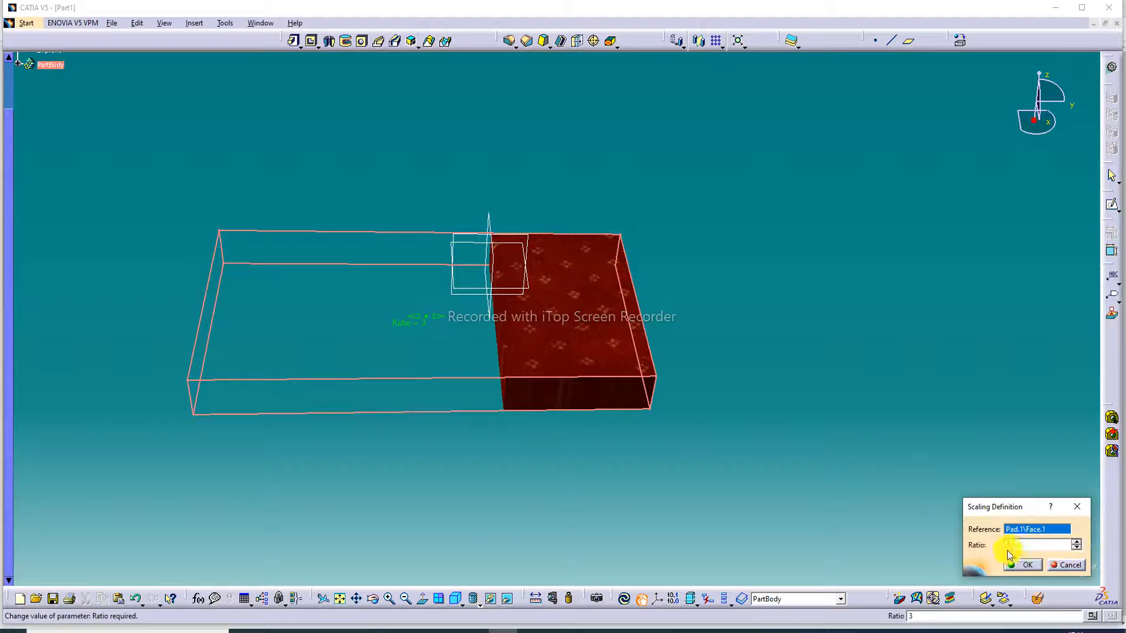
left_click(1032, 566)
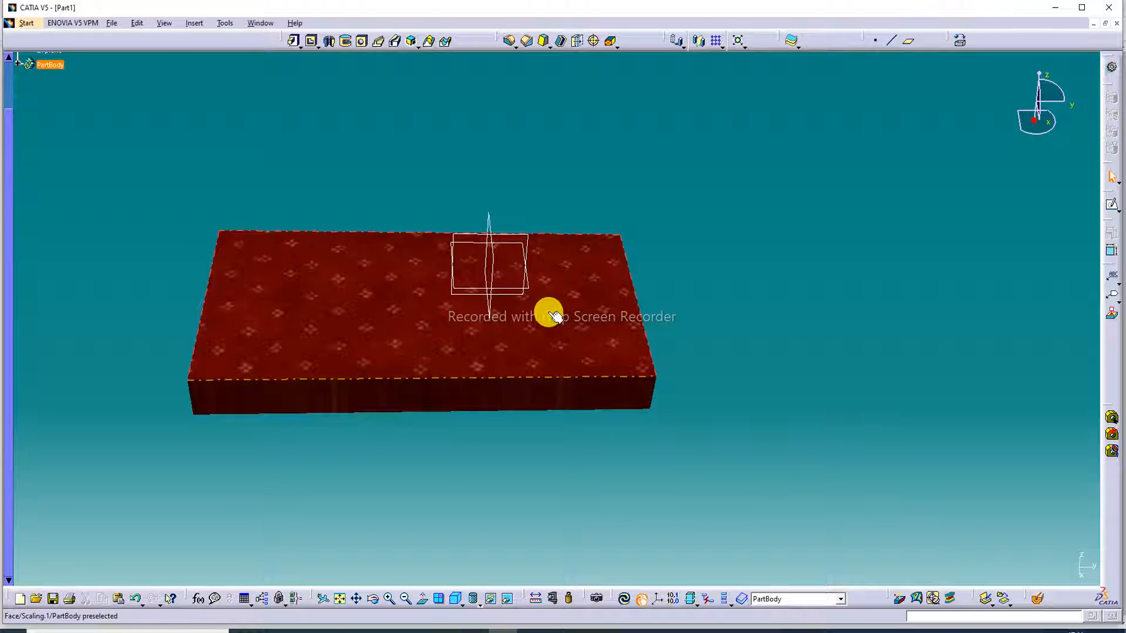
- Add a second Scaling to the block, using its front face as reference and a ratio of 2
middle_click_drag(545, 315, 535, 244)
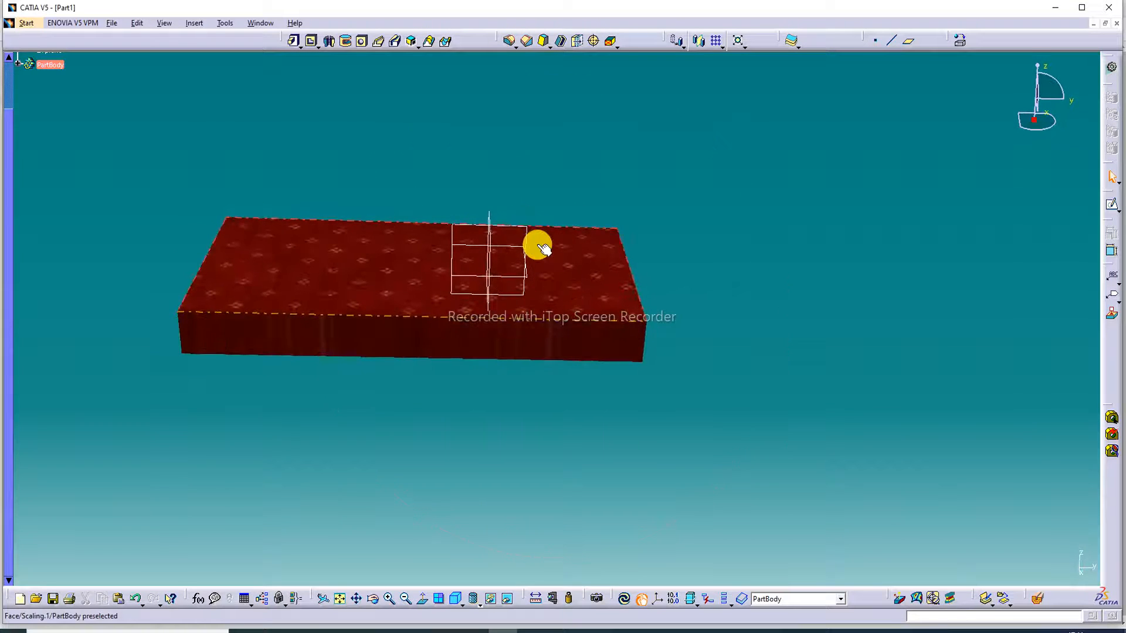
left_click(741, 42)
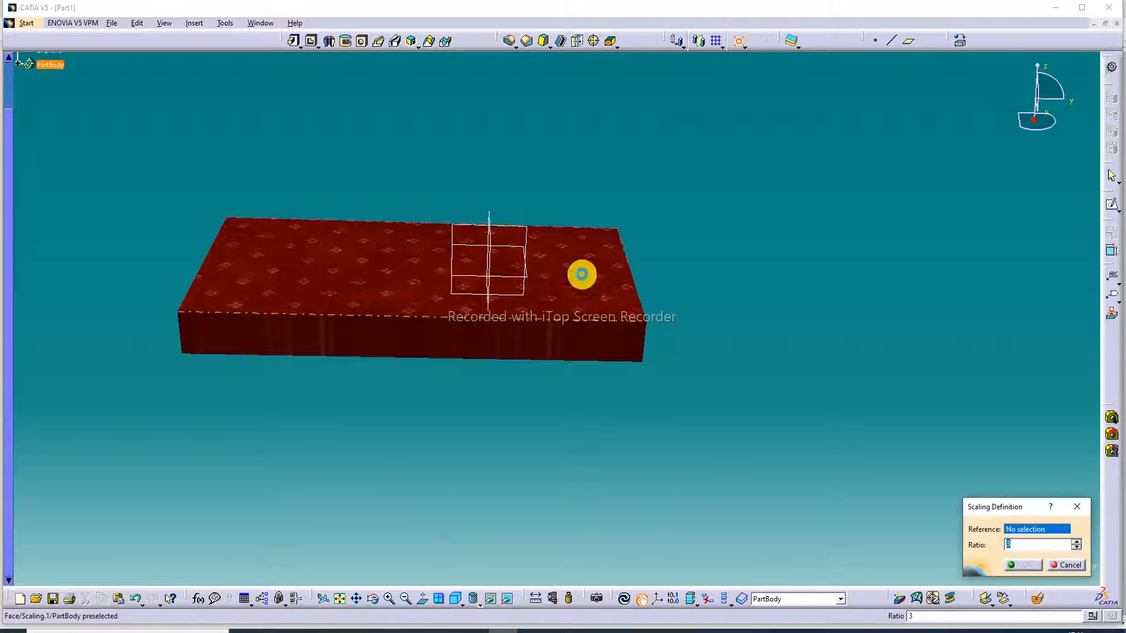
left_click(534, 344)
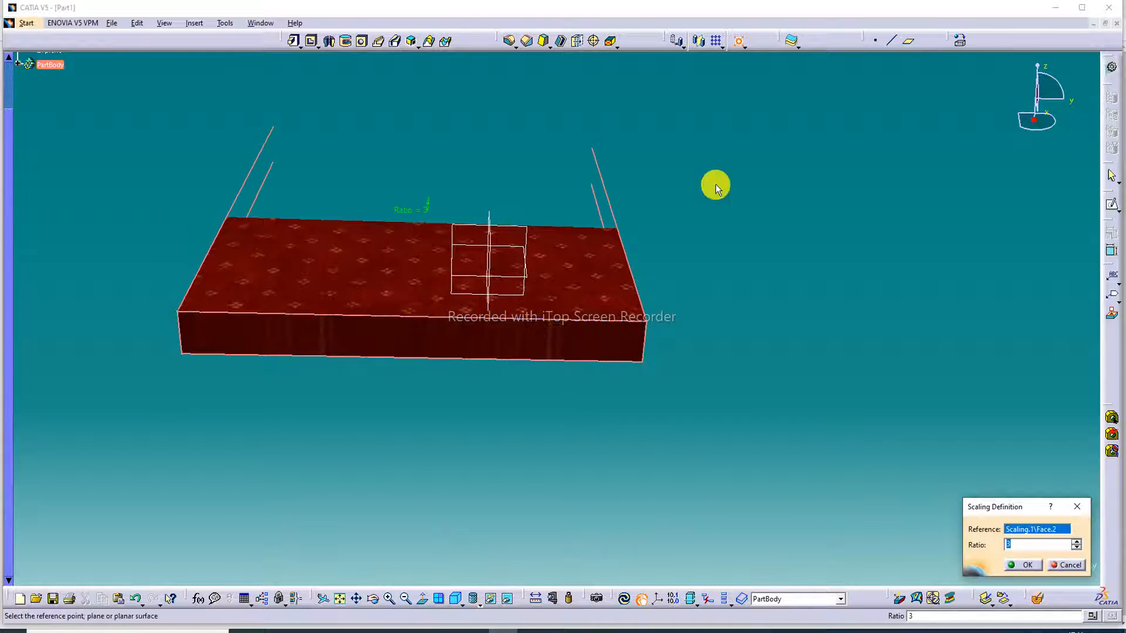
middle_click_drag(651, 149, 595, 359)
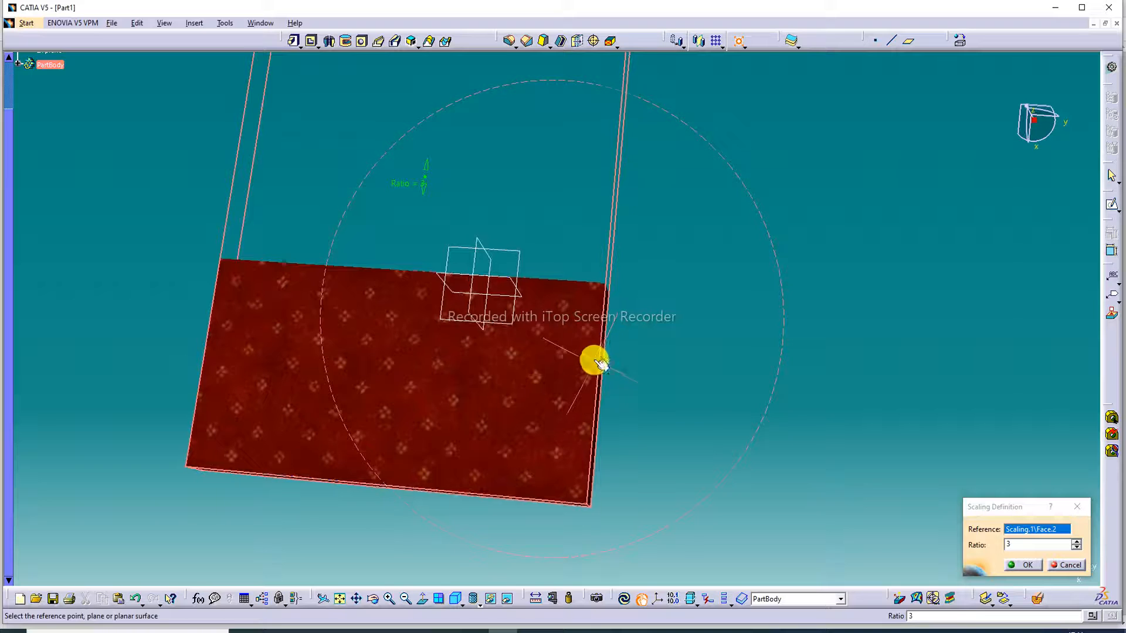
left_click(339, 598)
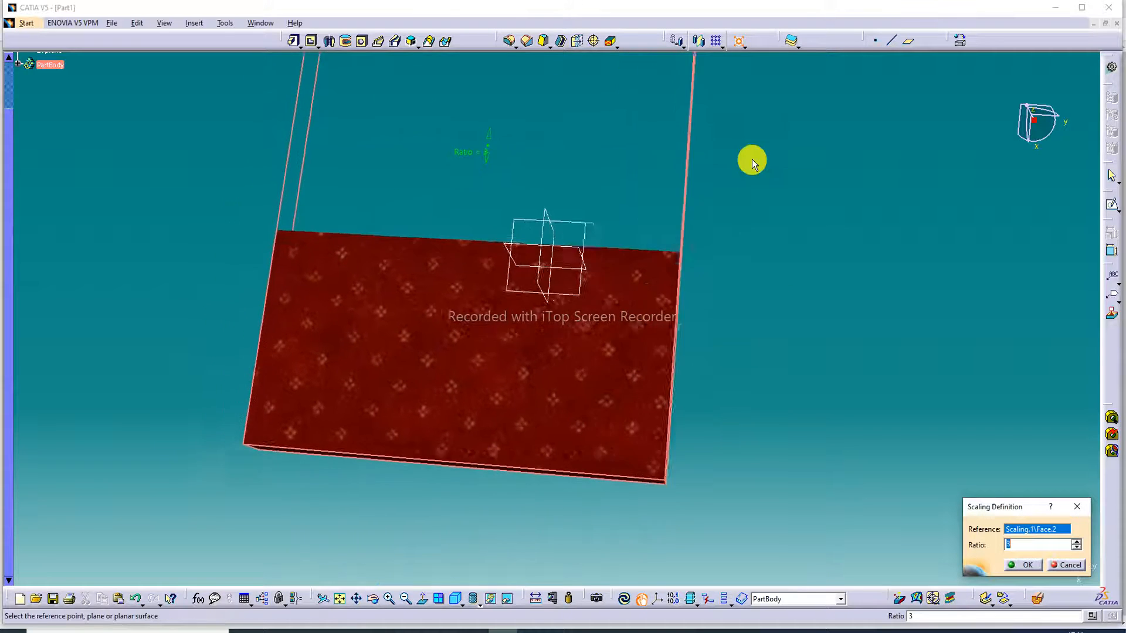
left_click(407, 597)
middle_click_drag(565, 302, 417, 458)
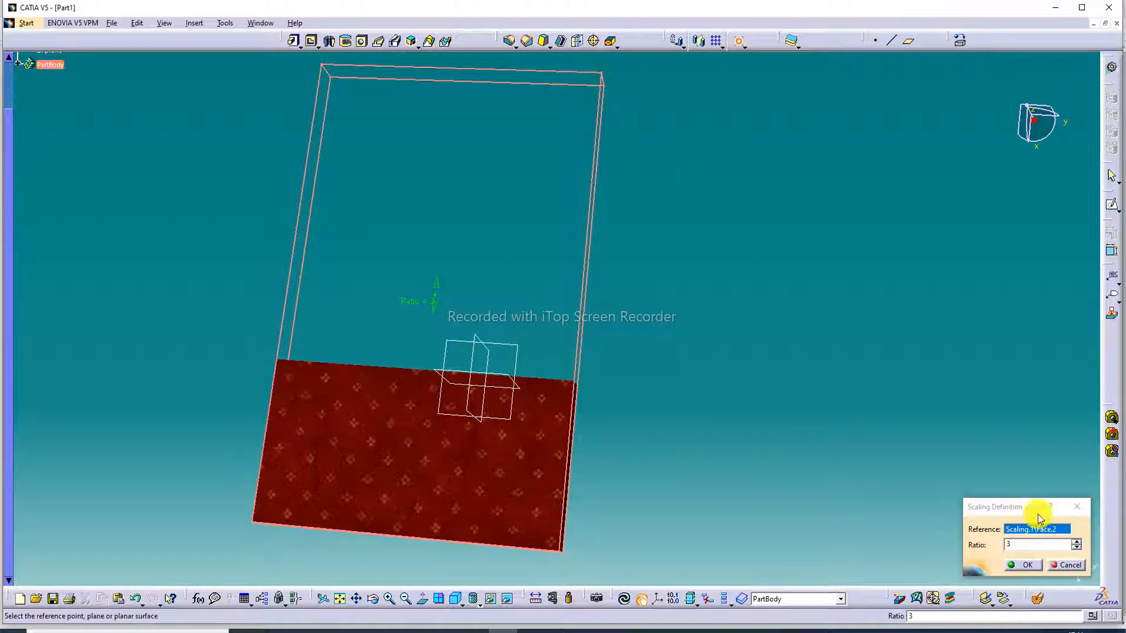
left_click(1076, 547)
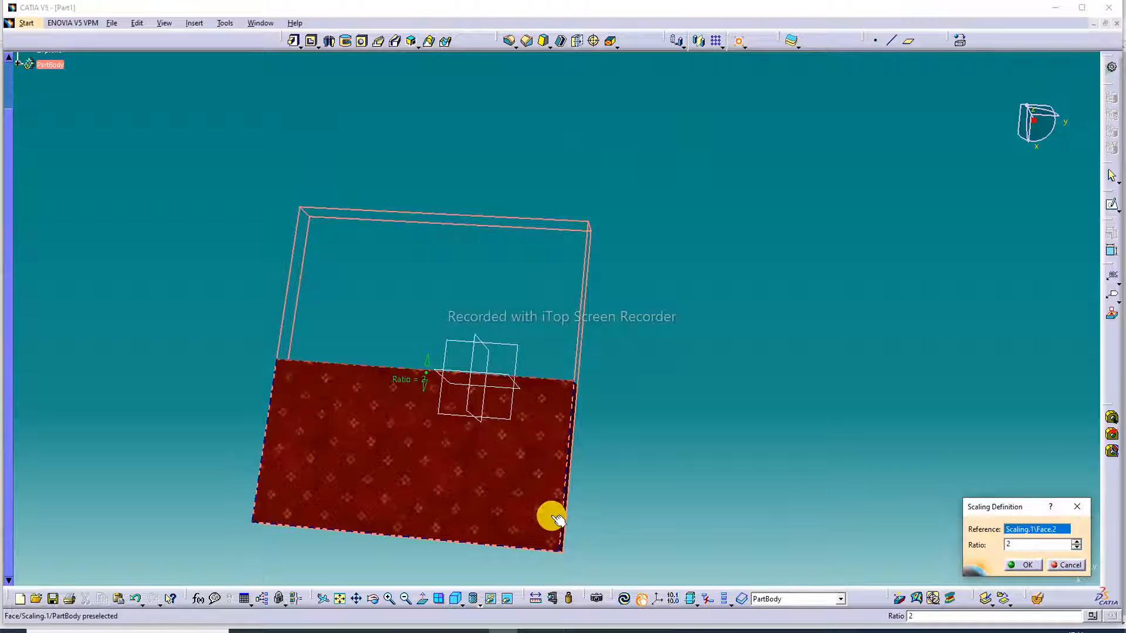
left_click(1026, 566)
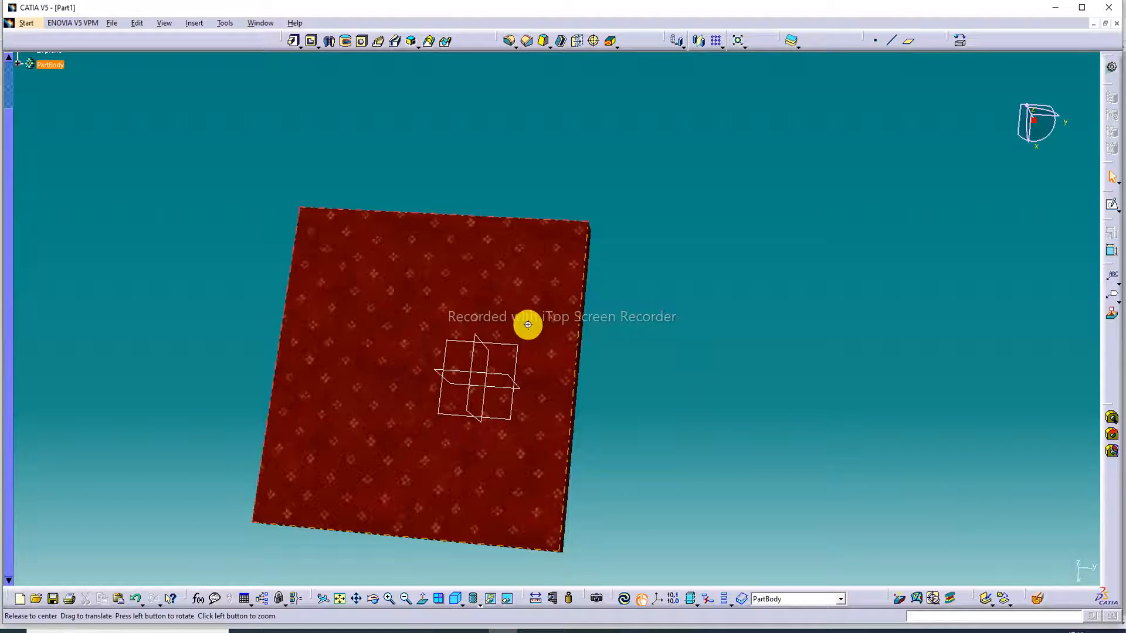
- Undo both scalings of the block, including the ratio edit
middle_click_drag(528, 324, 508, 169)
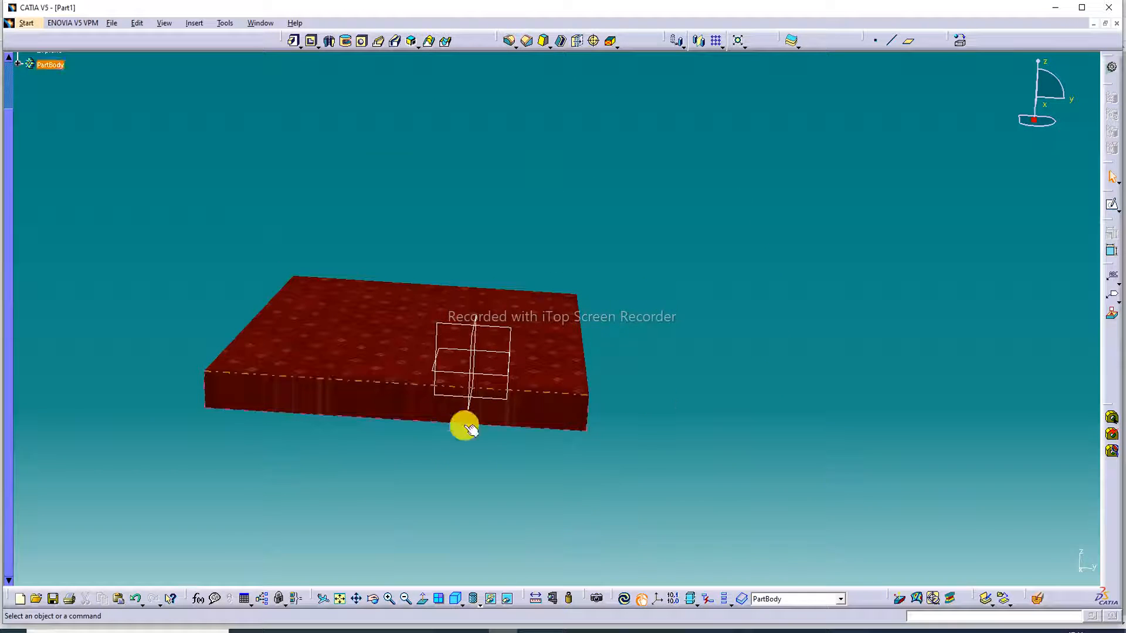
left_click(135, 598)
left_click(136, 598)
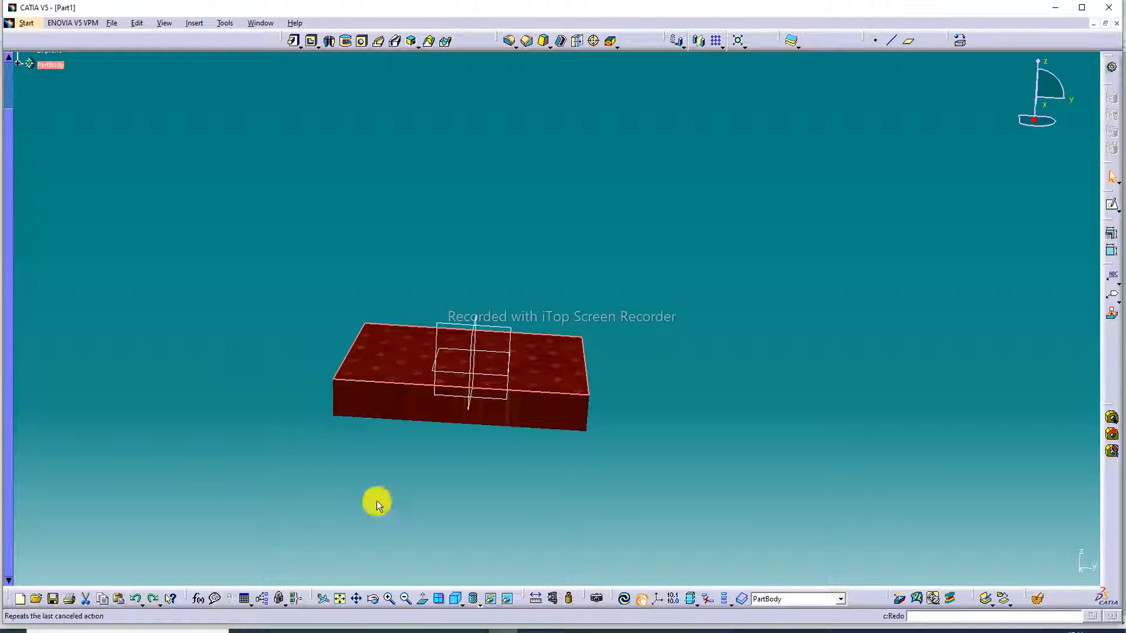
left_click(136, 599)
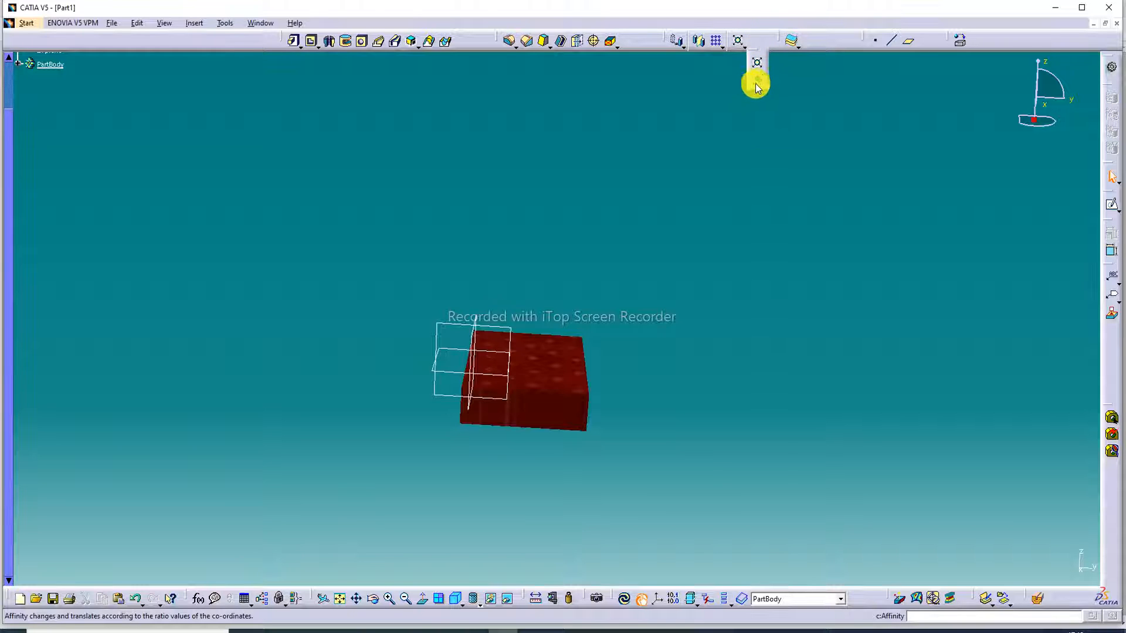
- Apply an Affinity to the block with the upper corner vertex beside the reference planes as origin and X, Y and Z ratios of 2
left_click(756, 84)
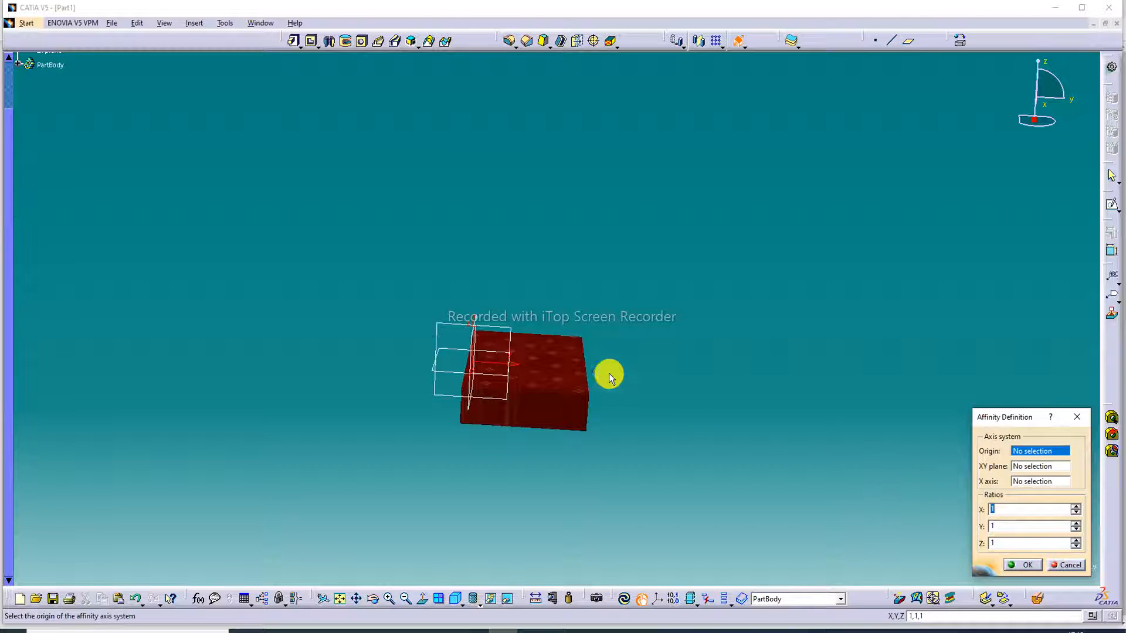
middle_click_drag(608, 374, 463, 446)
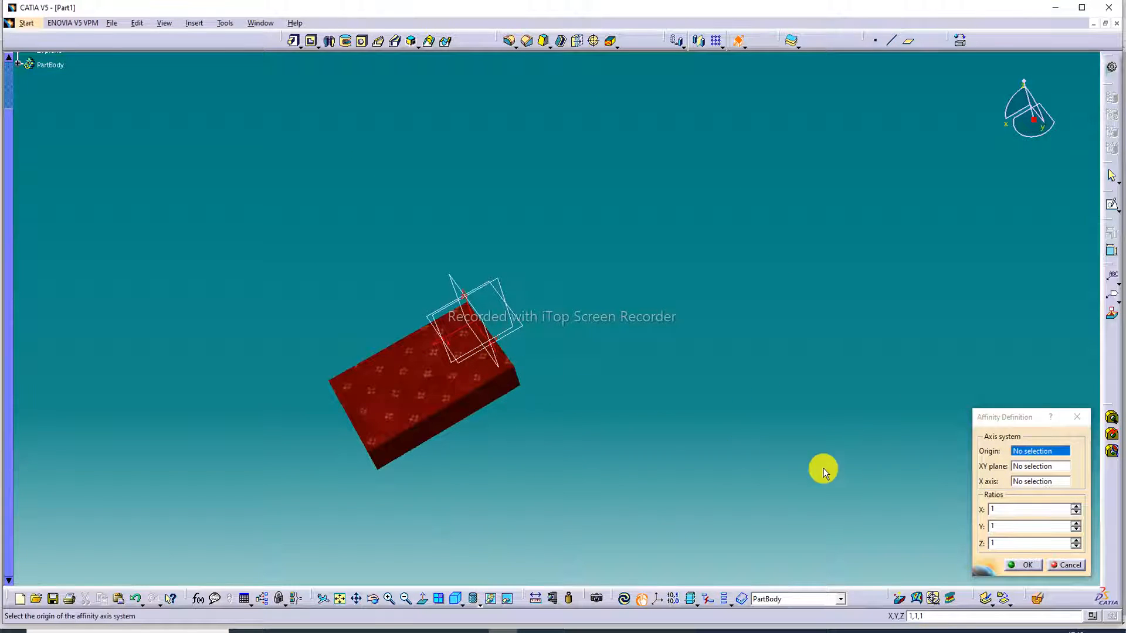
left_click(517, 367)
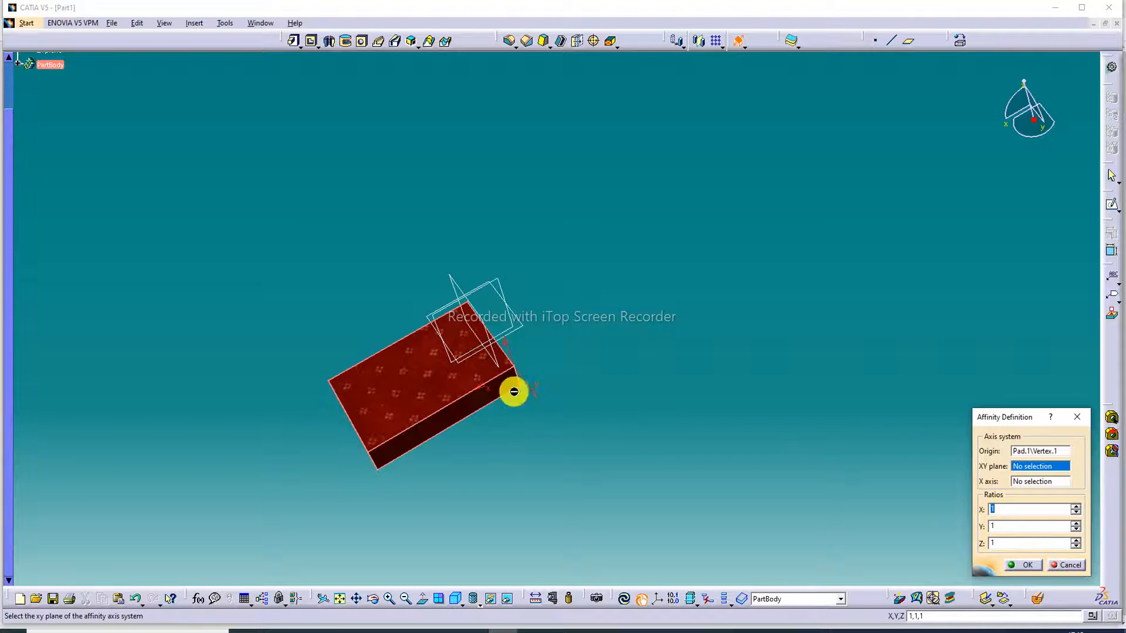
left_click(1077, 507)
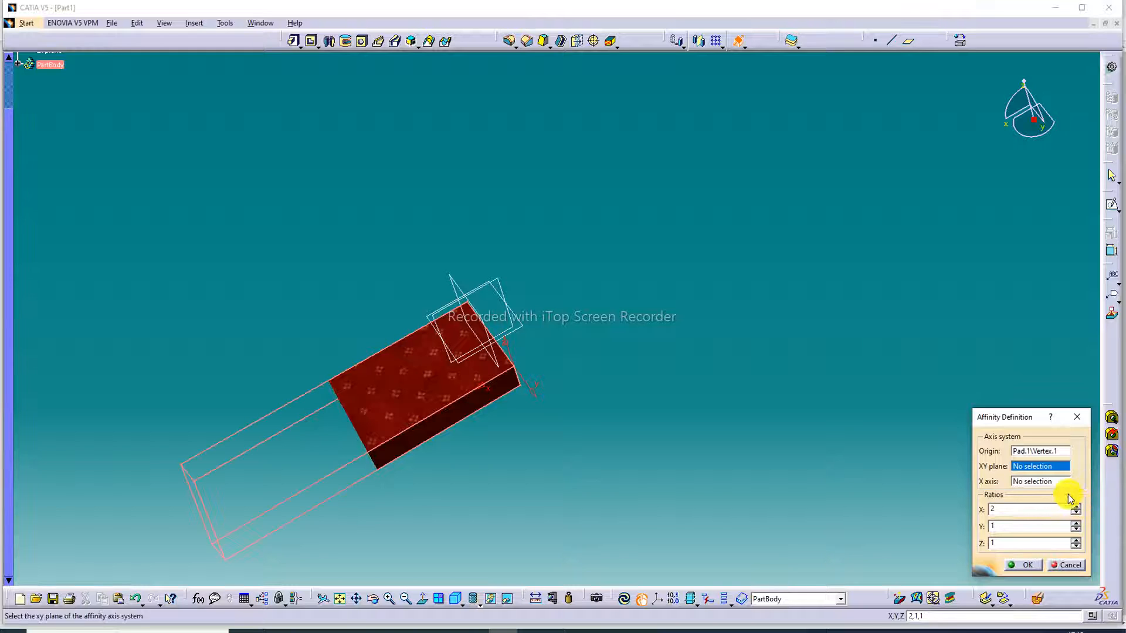
left_click(1077, 523)
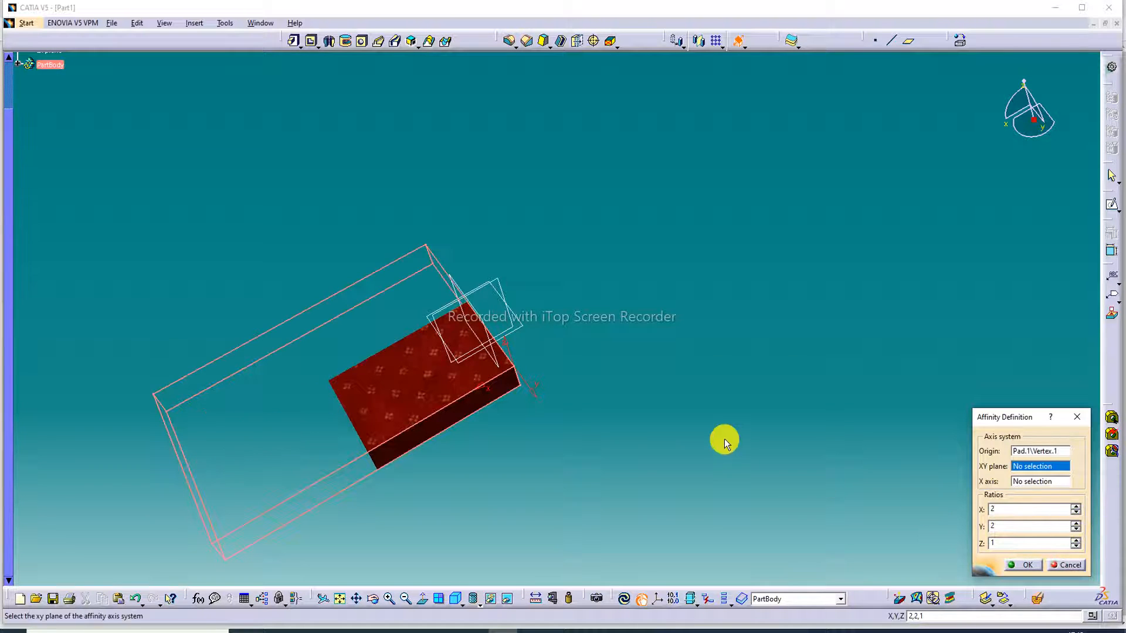
left_click(1076, 540)
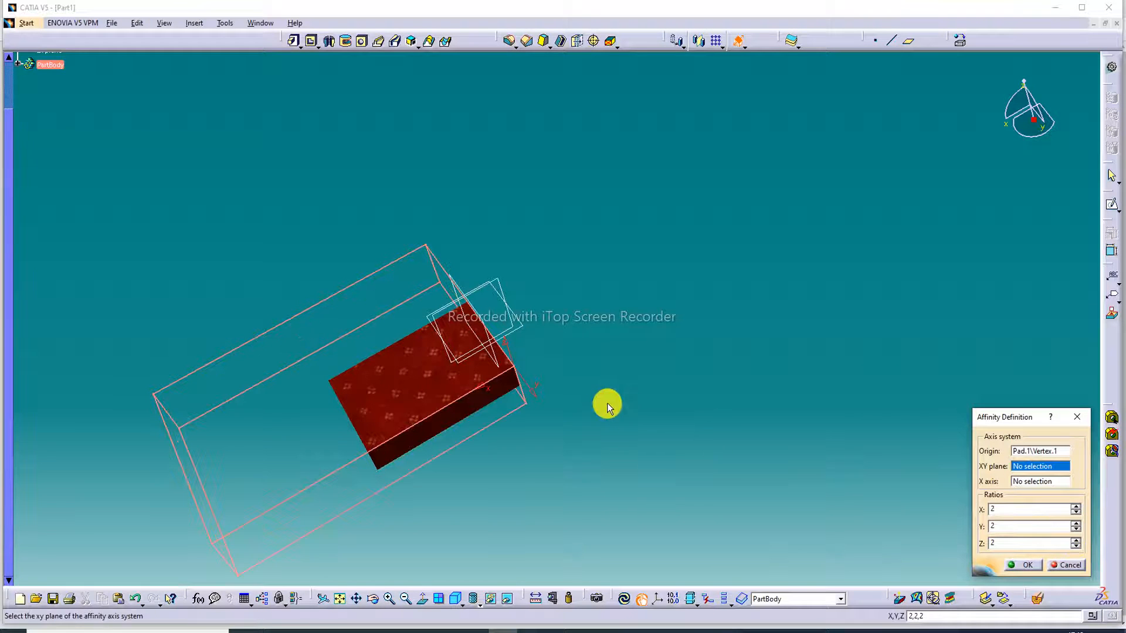
middle_click_drag(585, 348, 480, 176)
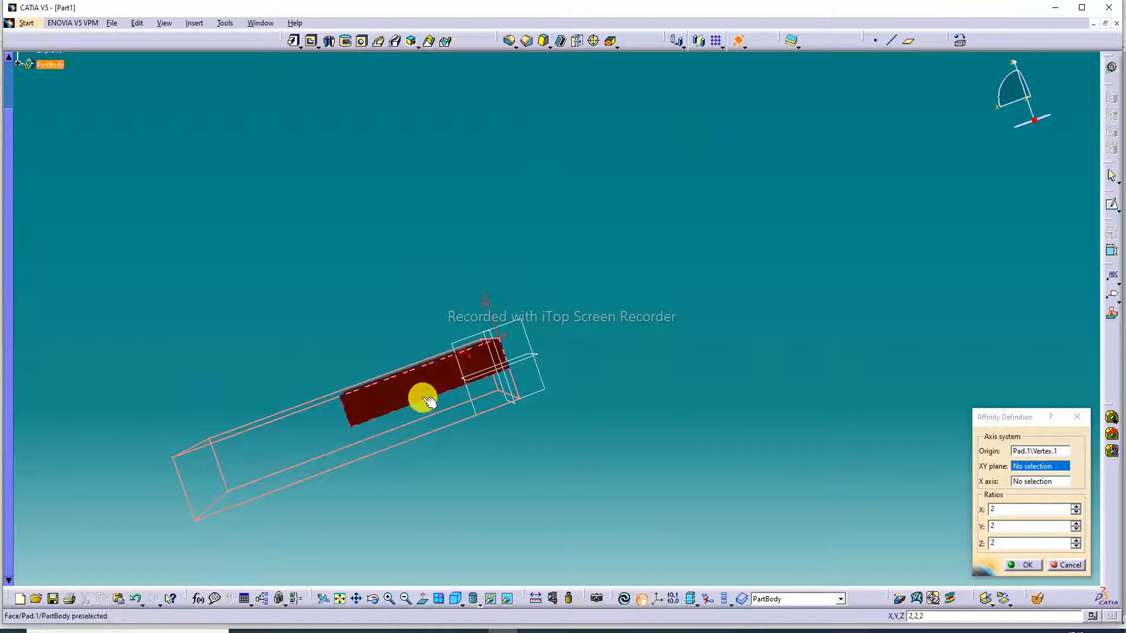
middle_click_drag(413, 343, 433, 374)
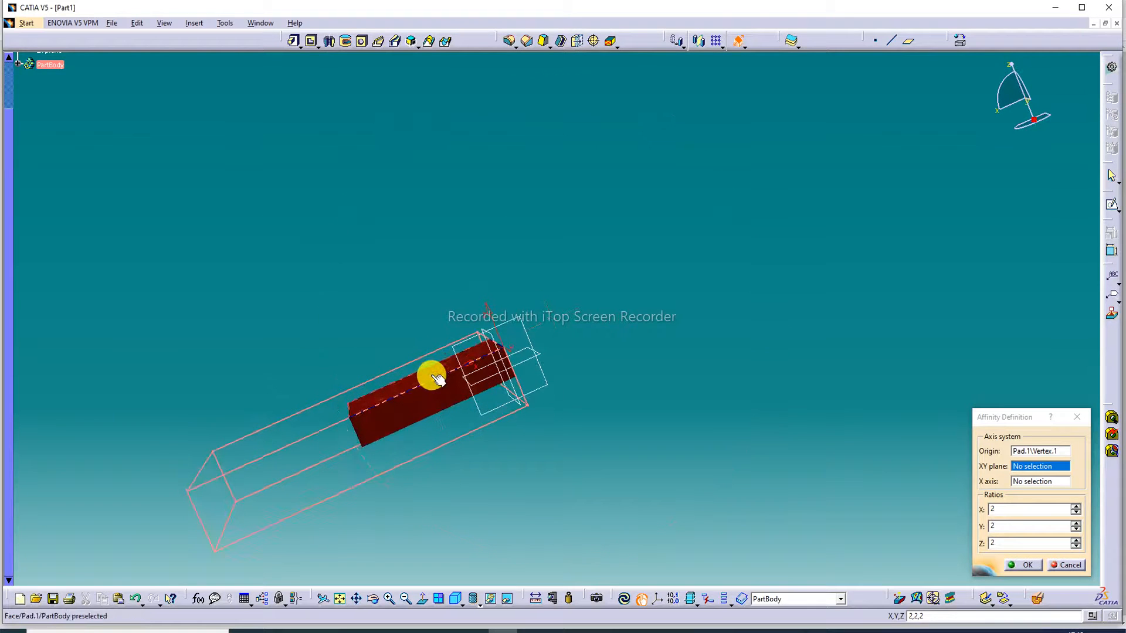
left_click(1027, 565)
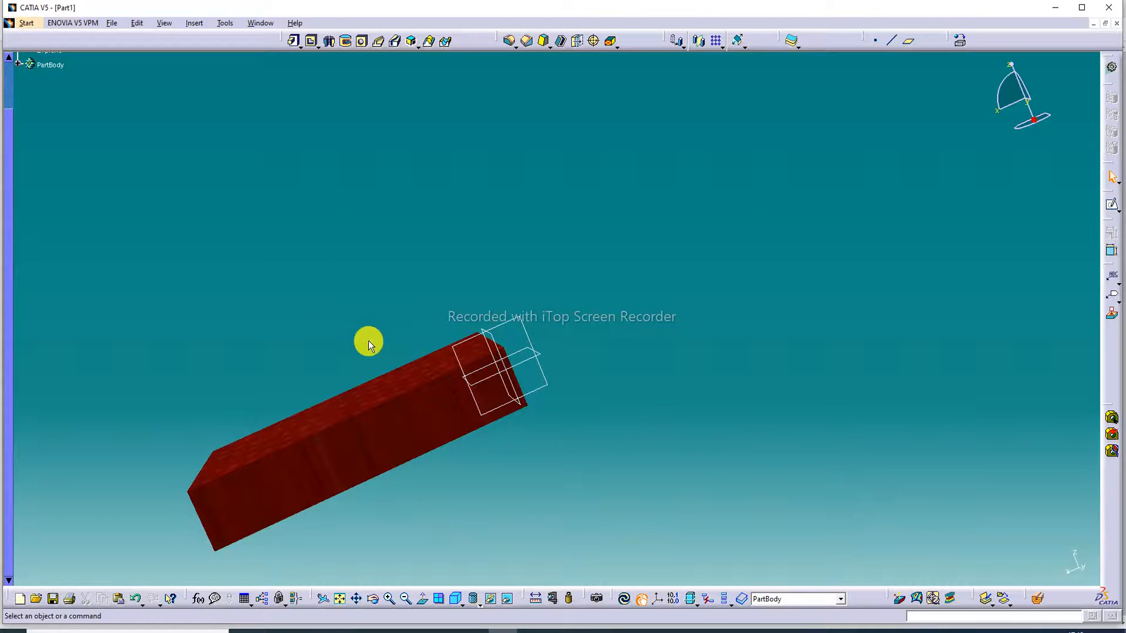
- Add a second Affinity to the block, using the zx plane as its XY plane and ratios of 2 in X, Y and Z
left_click(341, 598)
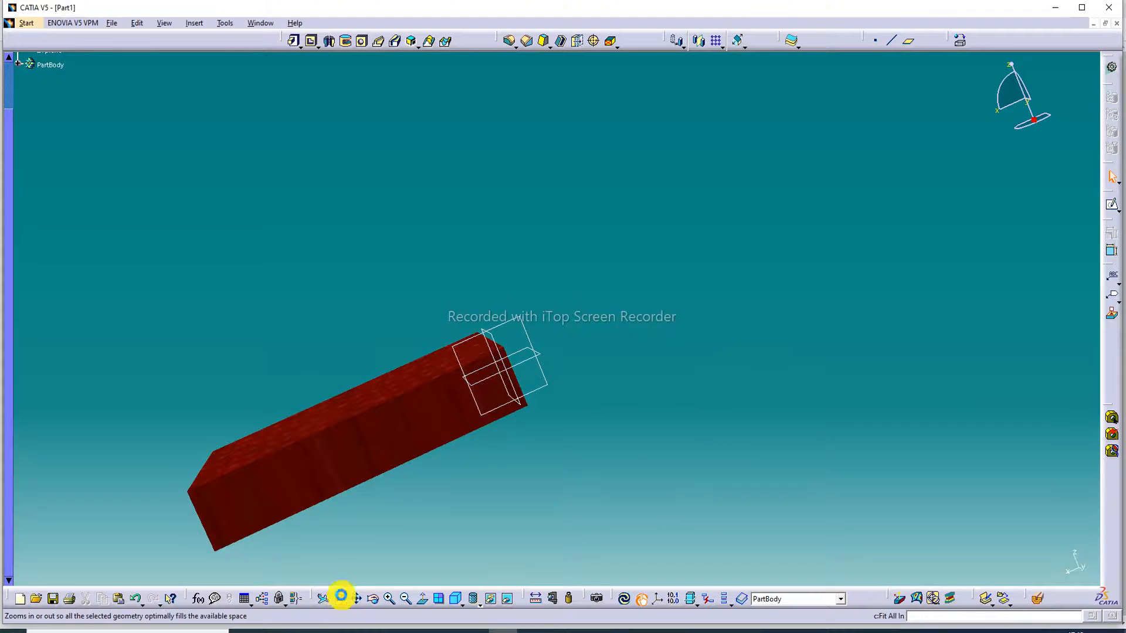
middle_click_drag(494, 294, 614, 431)
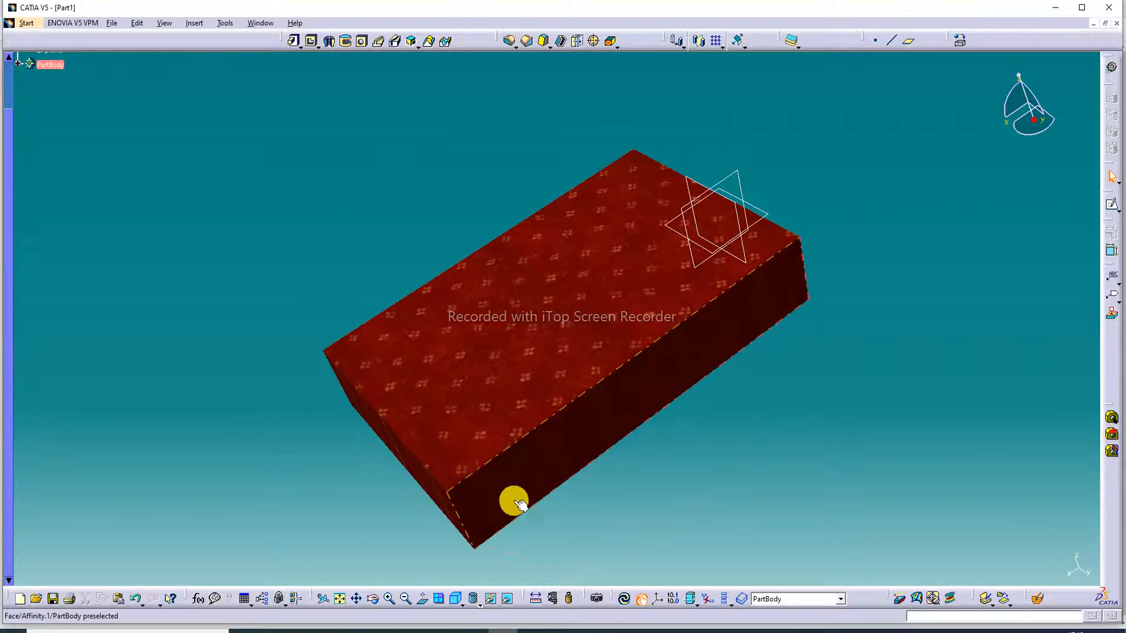
left_click(409, 597)
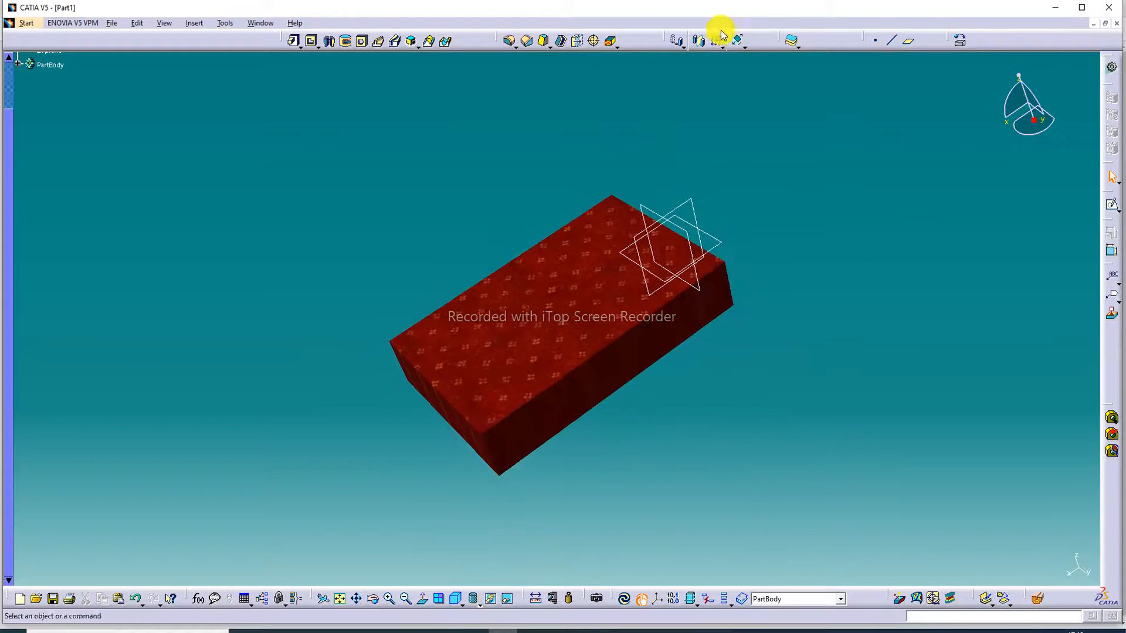
left_click(738, 39)
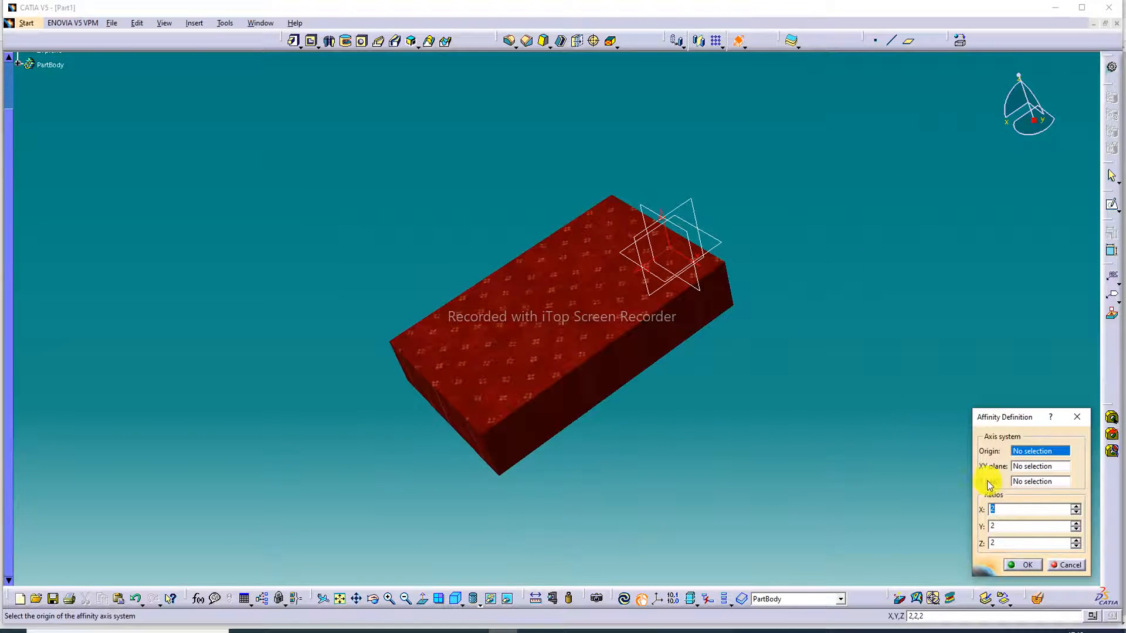
left_click(1029, 466)
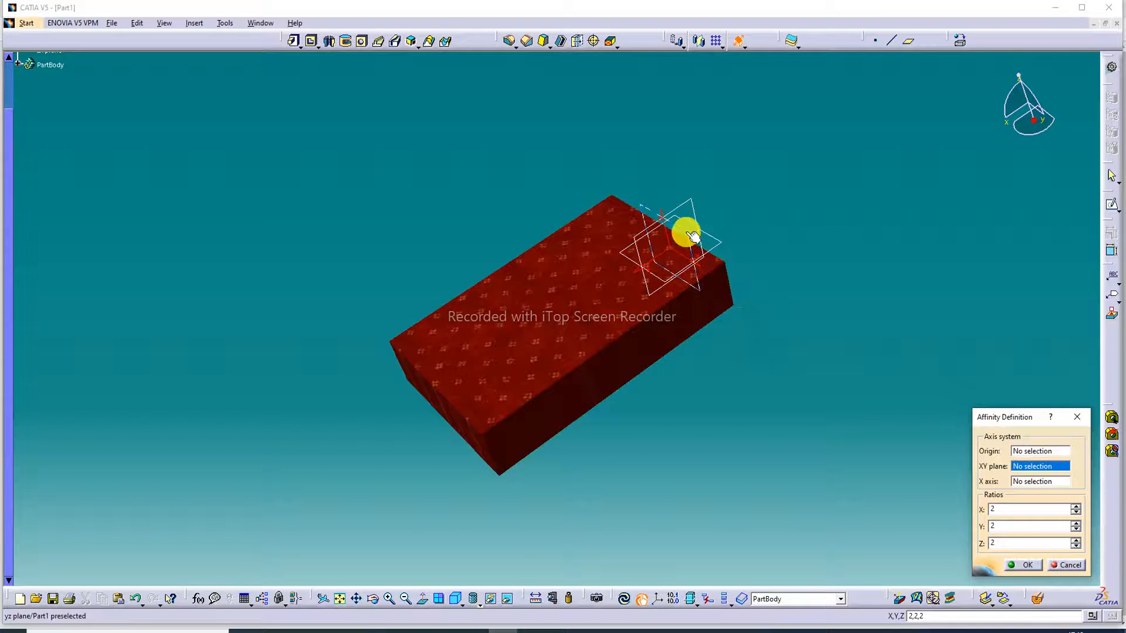
left_click(693, 206)
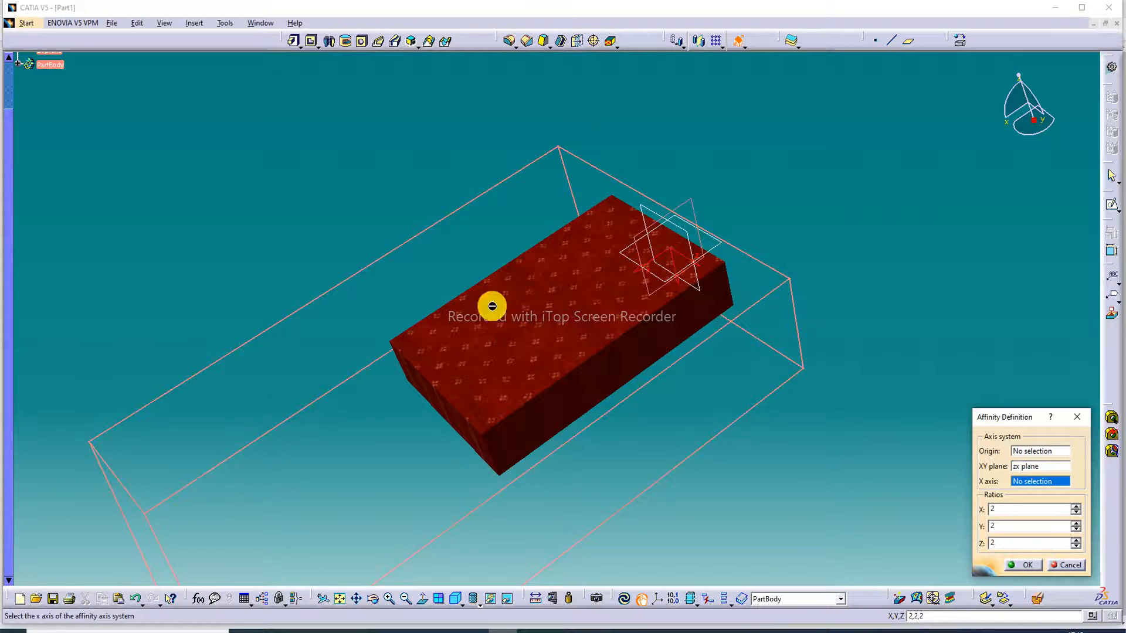
left_click(1025, 565)
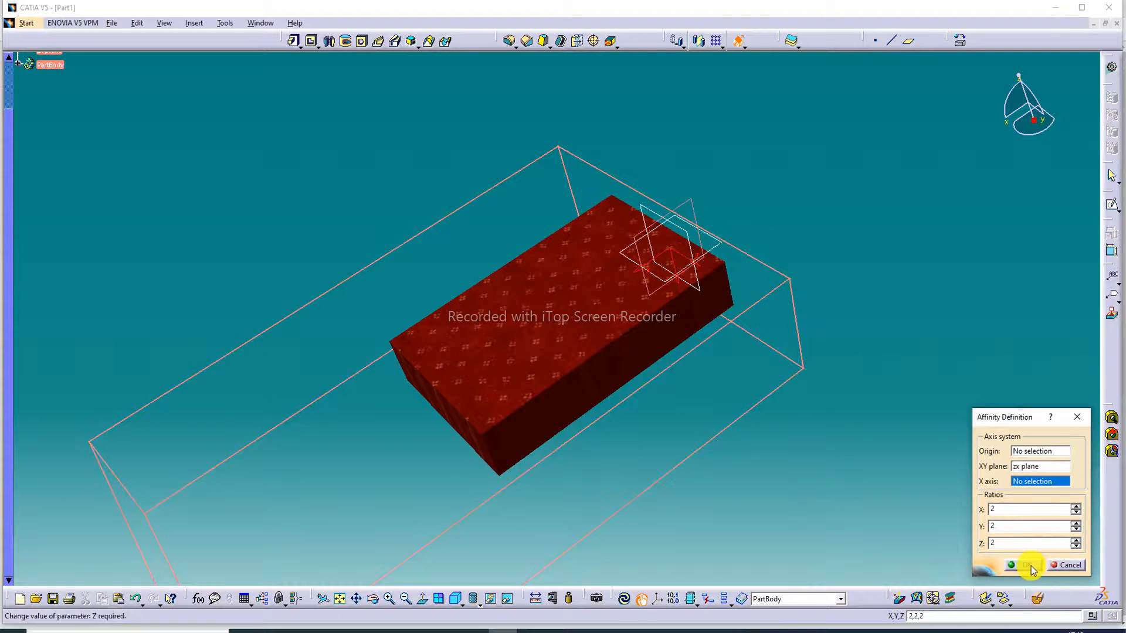
- Add a third Affinity to the block, using the long front edge of its top face as X axis and ratios of 2
left_click(340, 598)
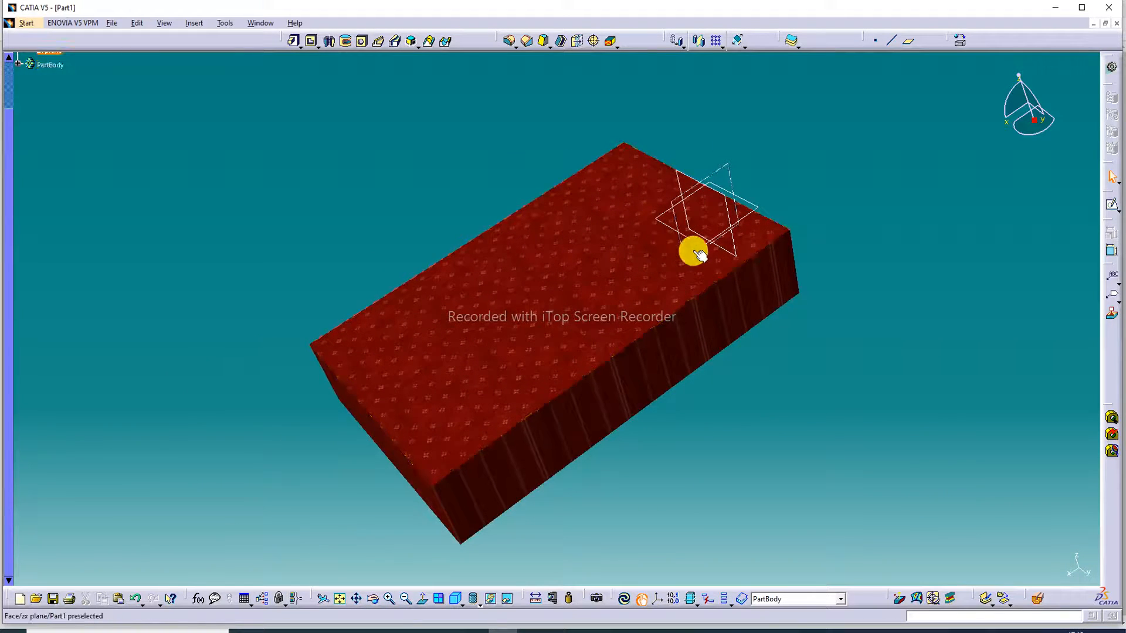
left_click(406, 599)
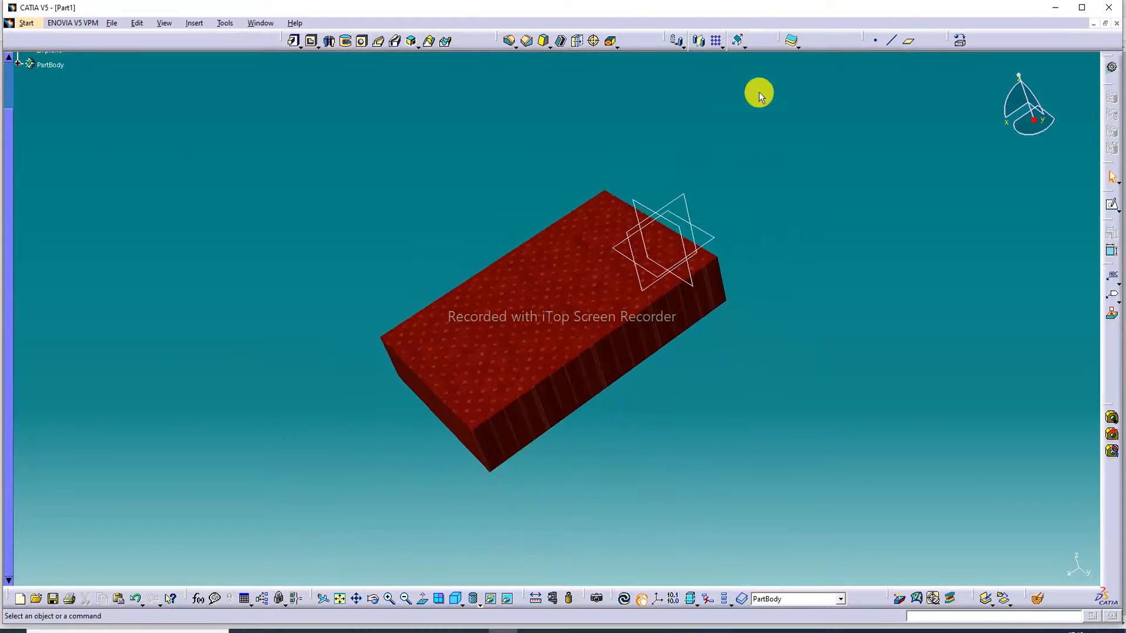
left_click(738, 40)
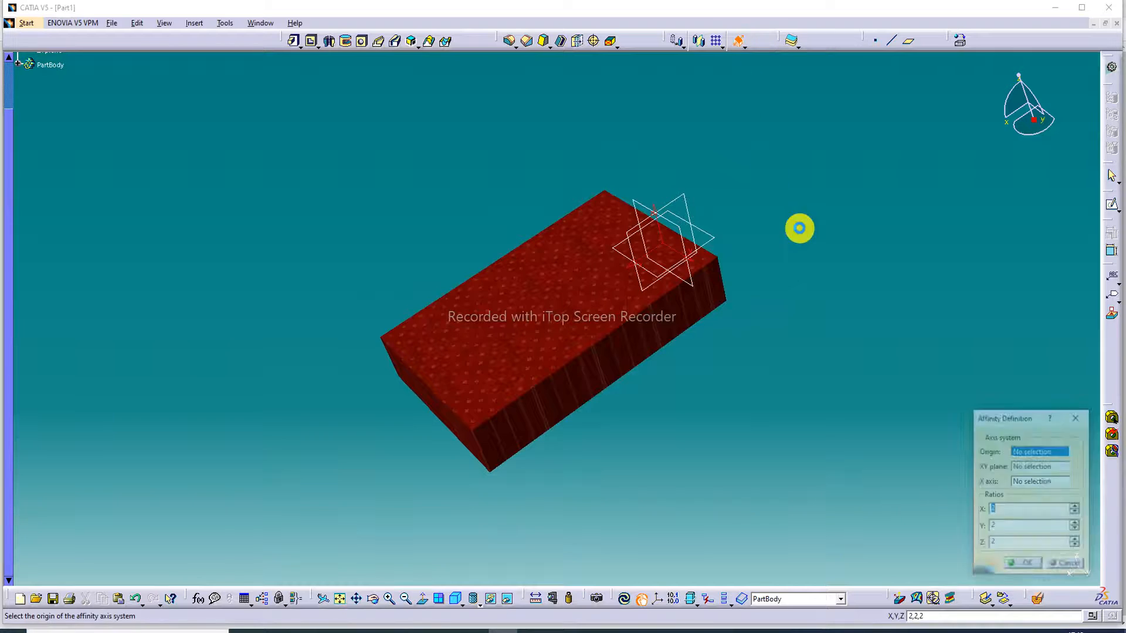
left_click(1016, 483)
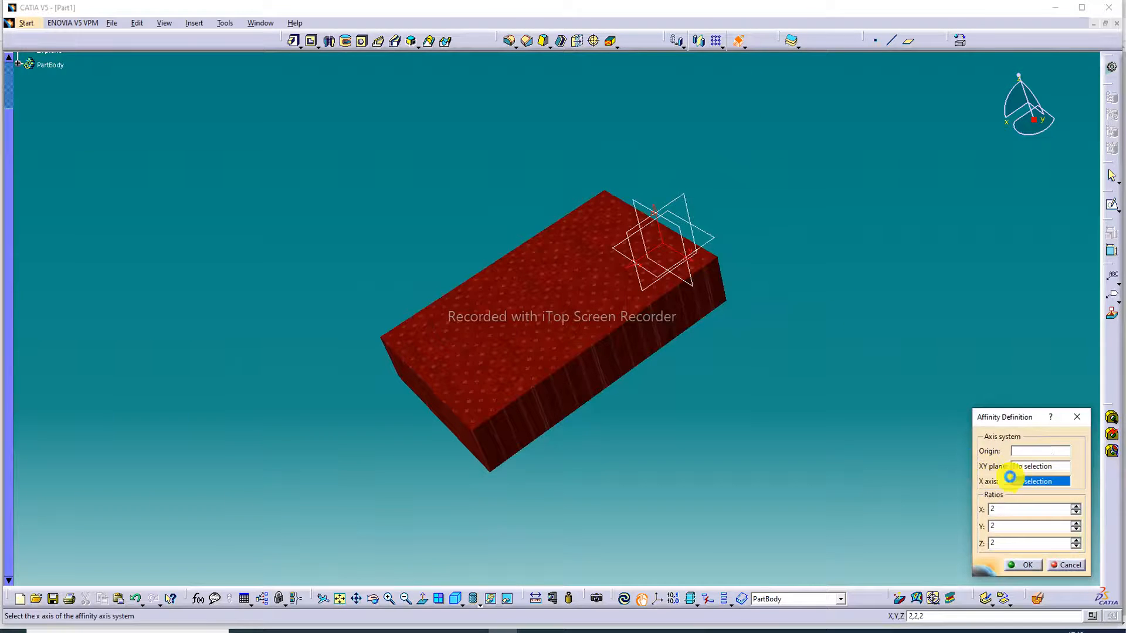
left_click(620, 330)
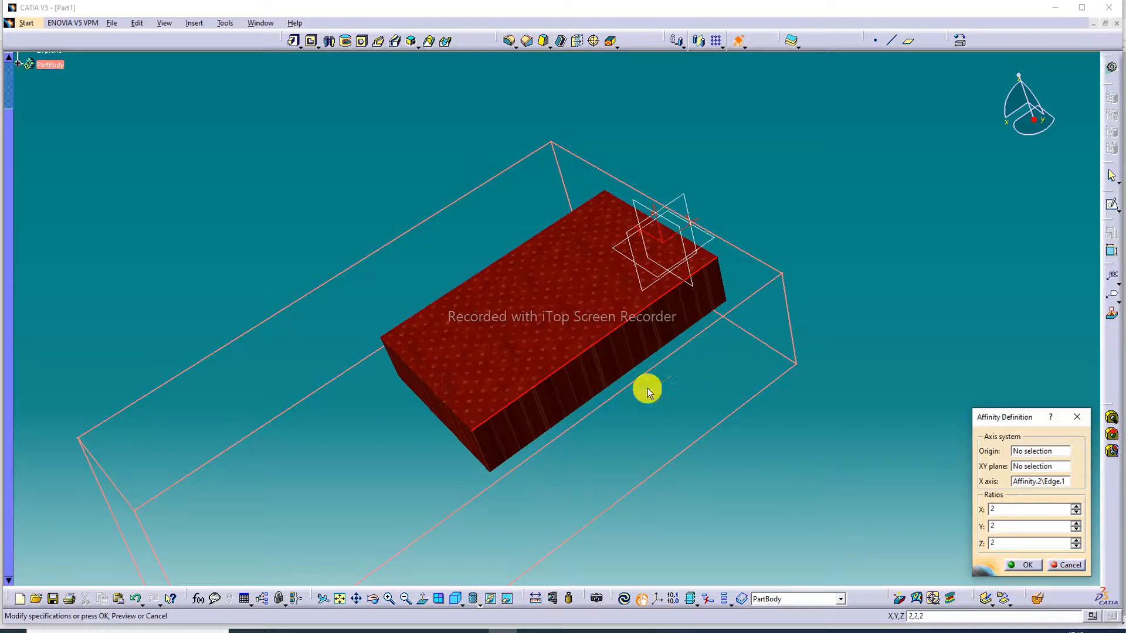
left_click(1027, 566)
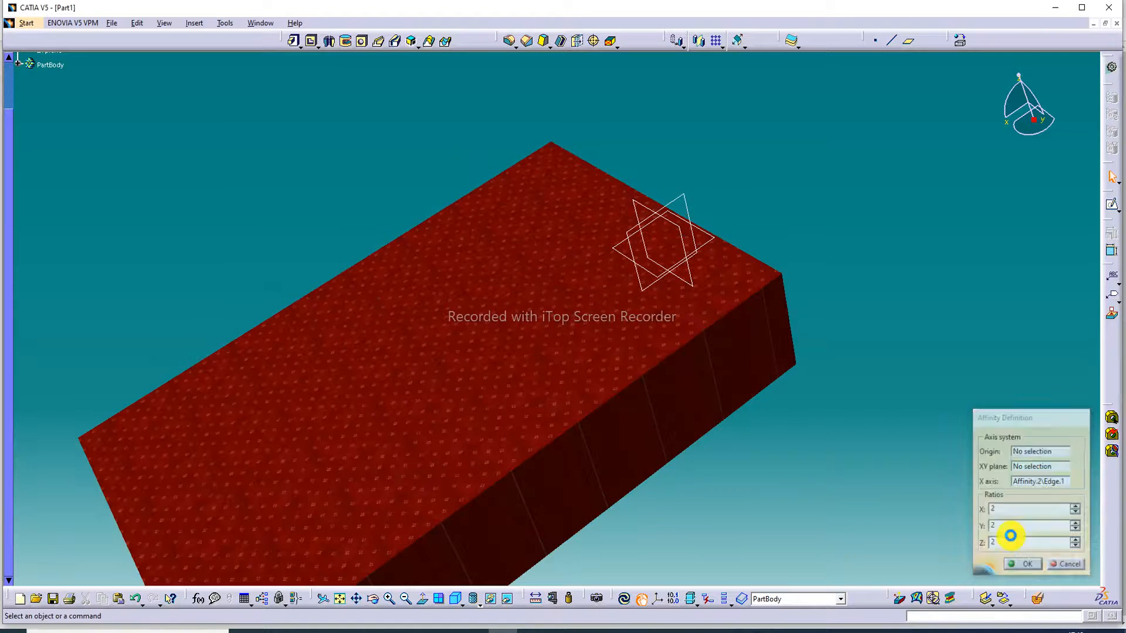
left_click(342, 600)
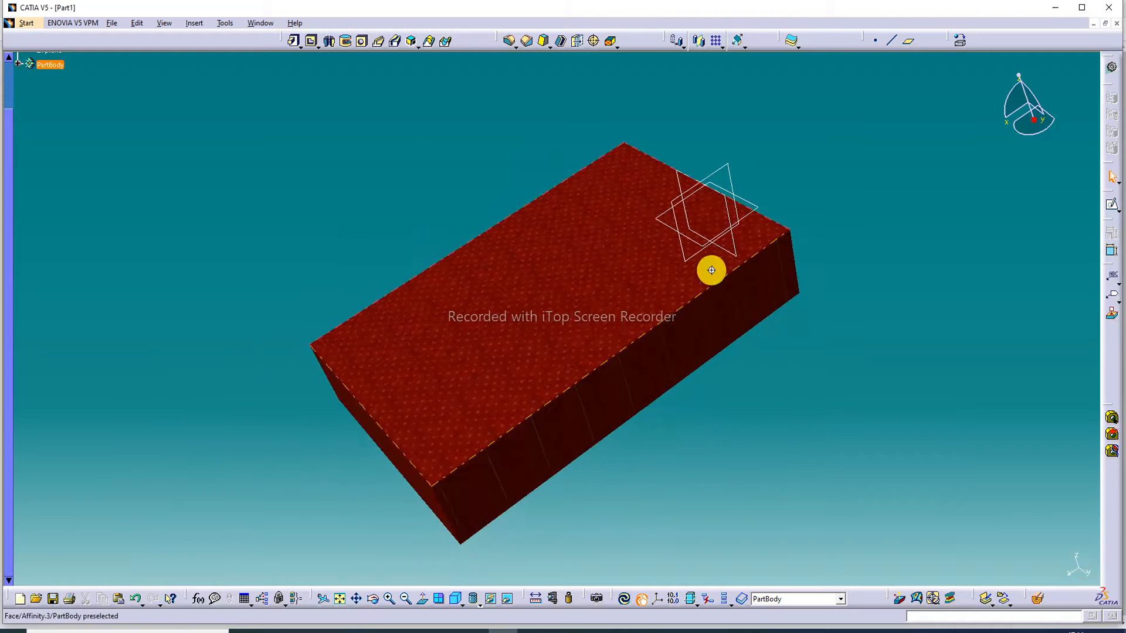
middle_click_drag(711, 270, 671, 322)
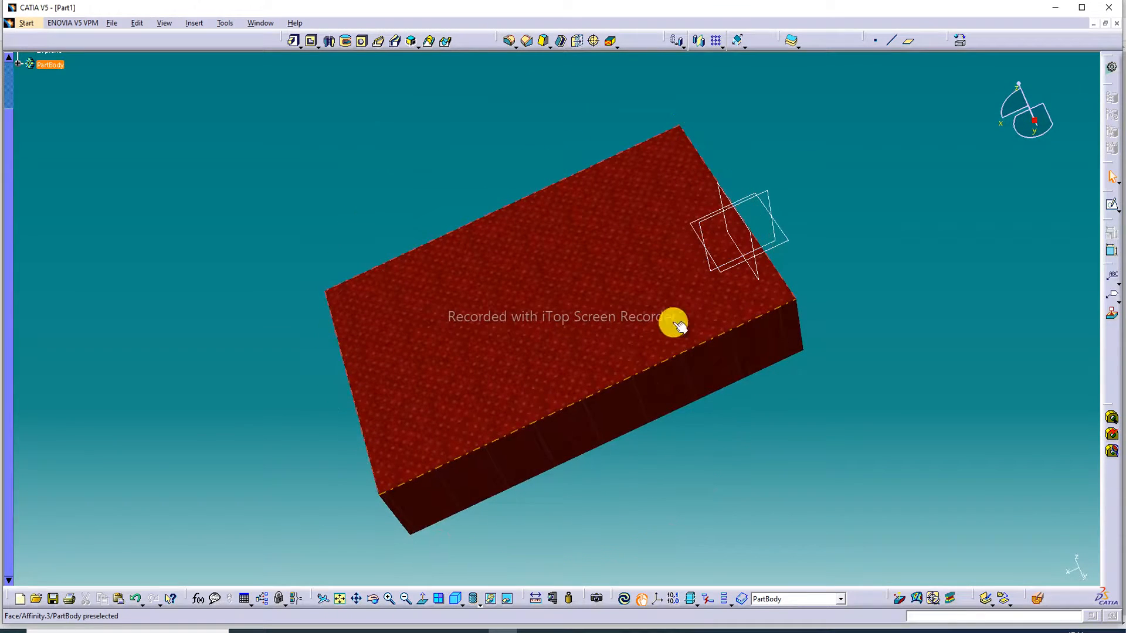
left_click(744, 45)
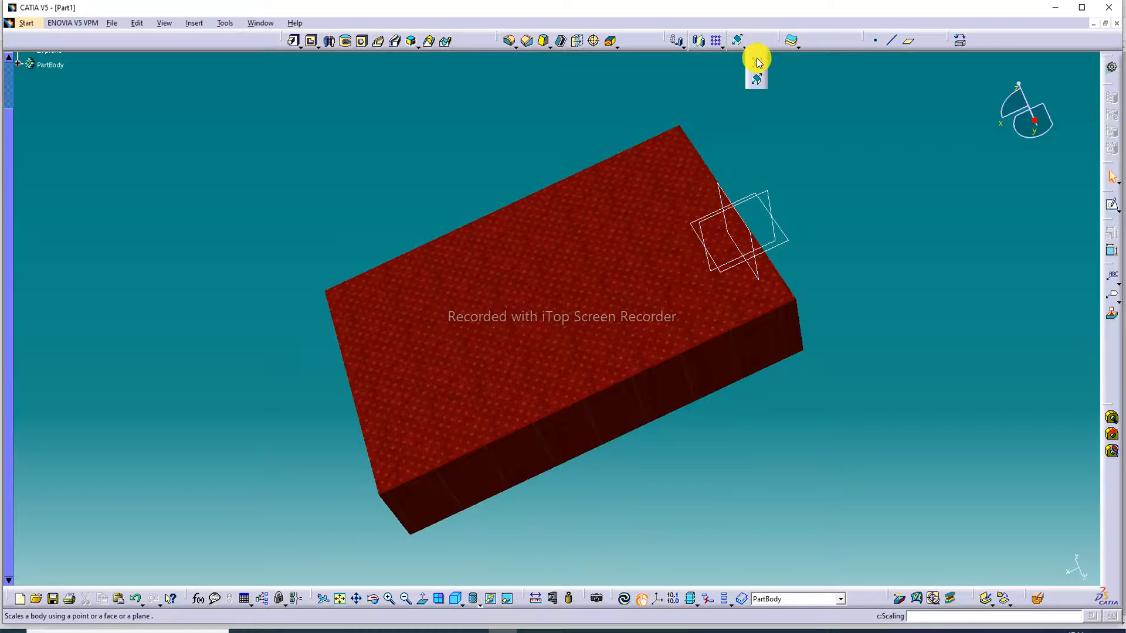